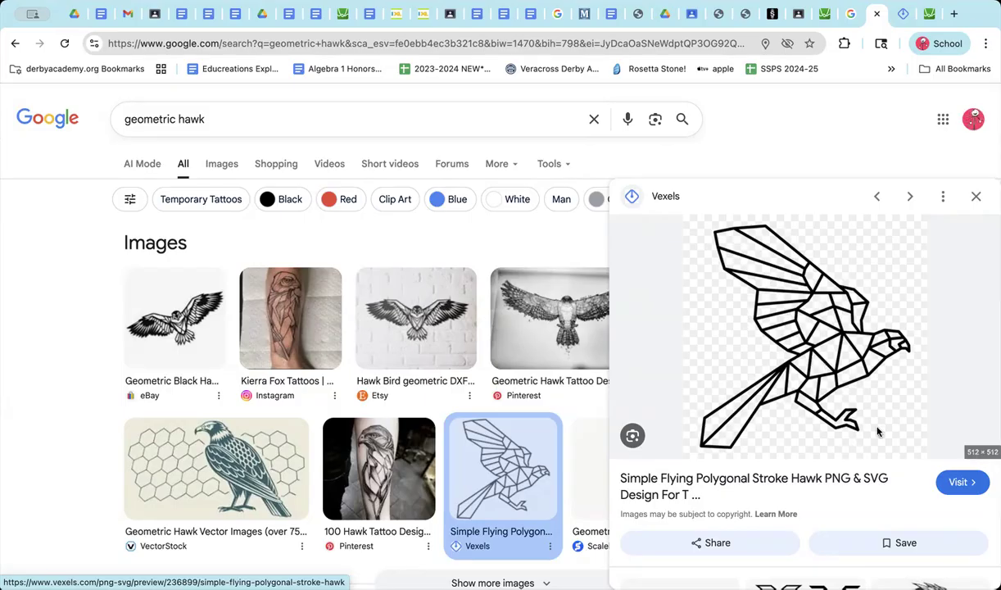
# Step: Open the Vexels page of the simple flying polygonal stroke hawk and capture a screenshot of the hawk artwork
pyautogui.click(958, 481)
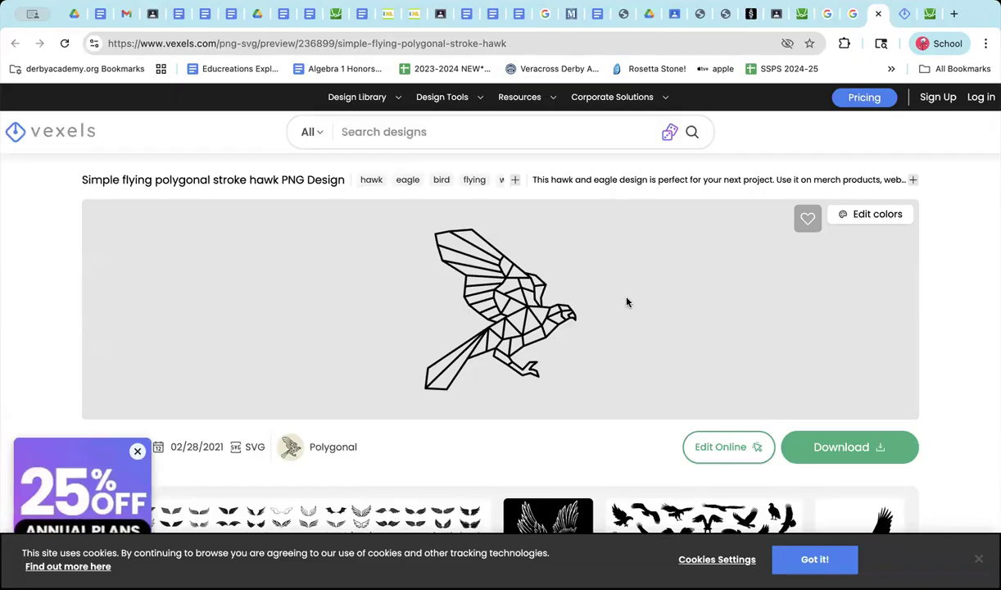
pyautogui.press('super+shift+4')
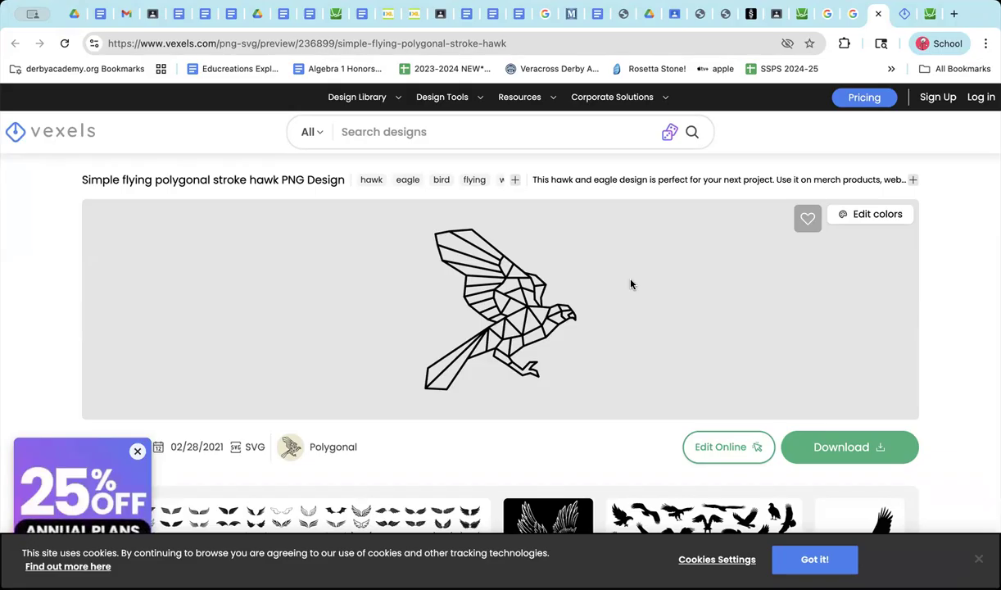
# Step: Switch to the Desmos graphing calculator and insert the hawk screenshot as an image on the graph
pyautogui.click(930, 23)
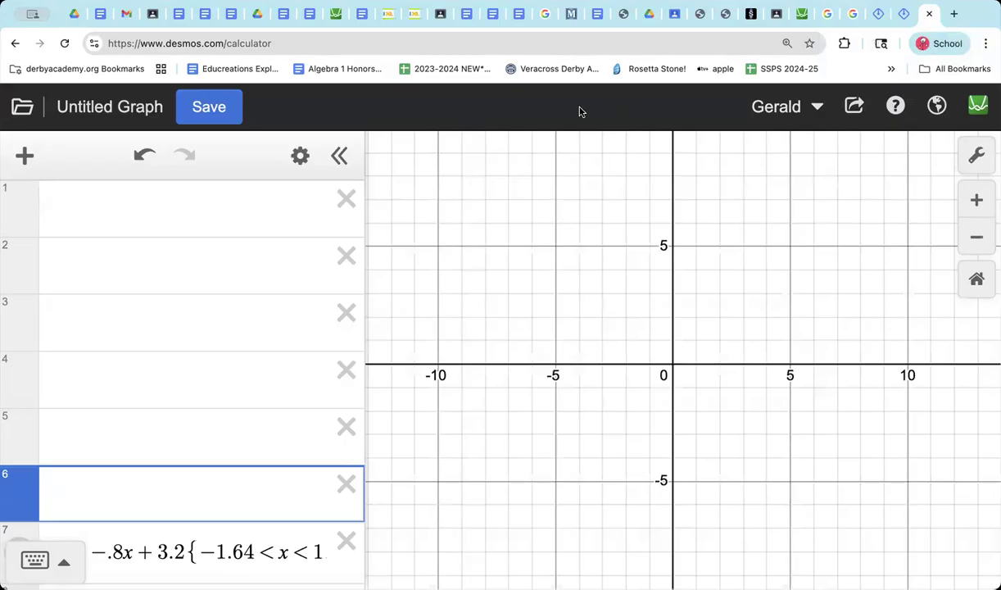
pyautogui.click(25, 160)
pyautogui.click(77, 433)
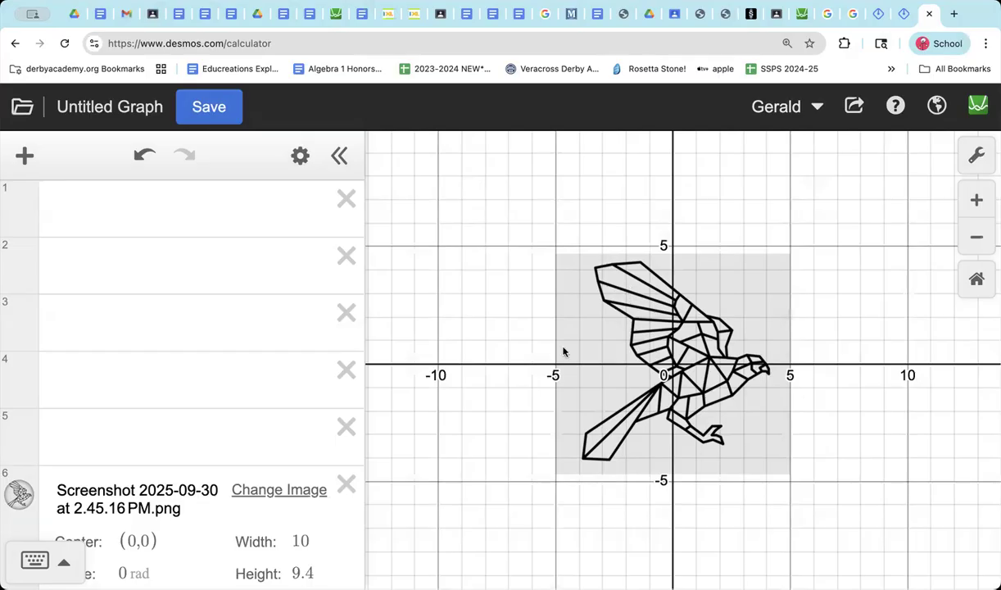
# Step: Fade the hawk image by setting its opacity to .3
pyautogui.click(647, 368)
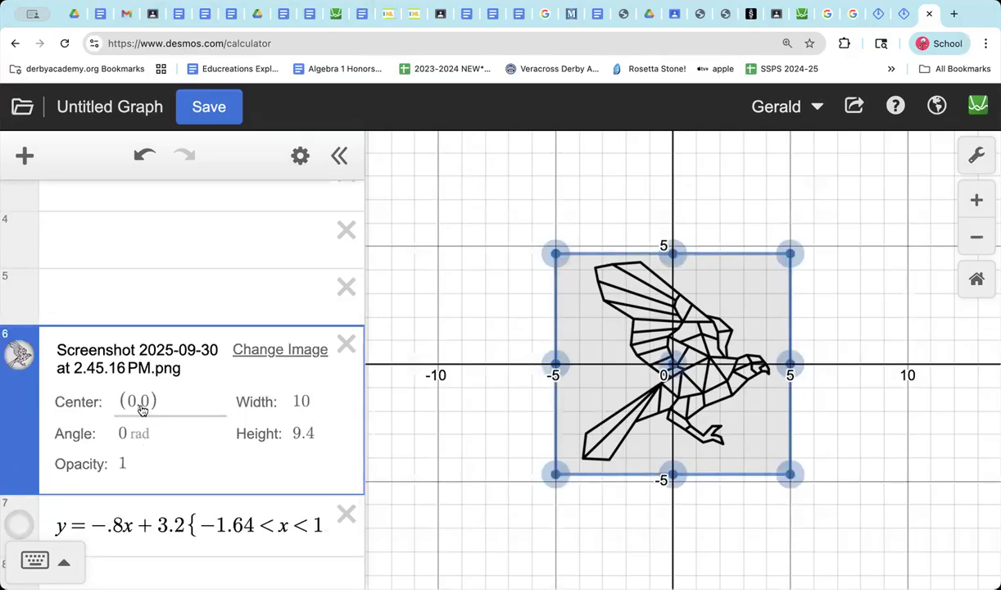
pyautogui.click(124, 466)
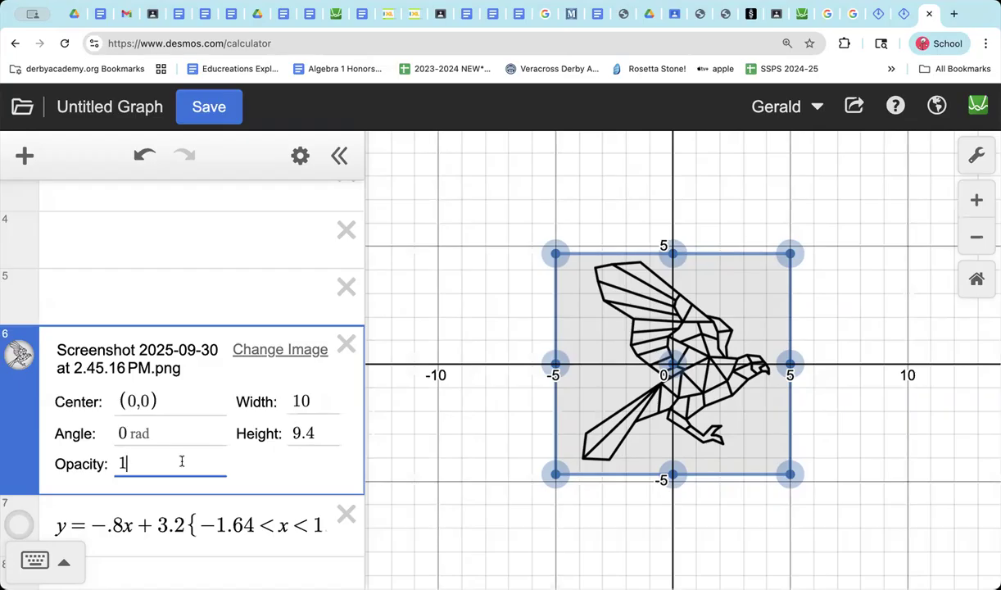
pyautogui.press('BackSpace')
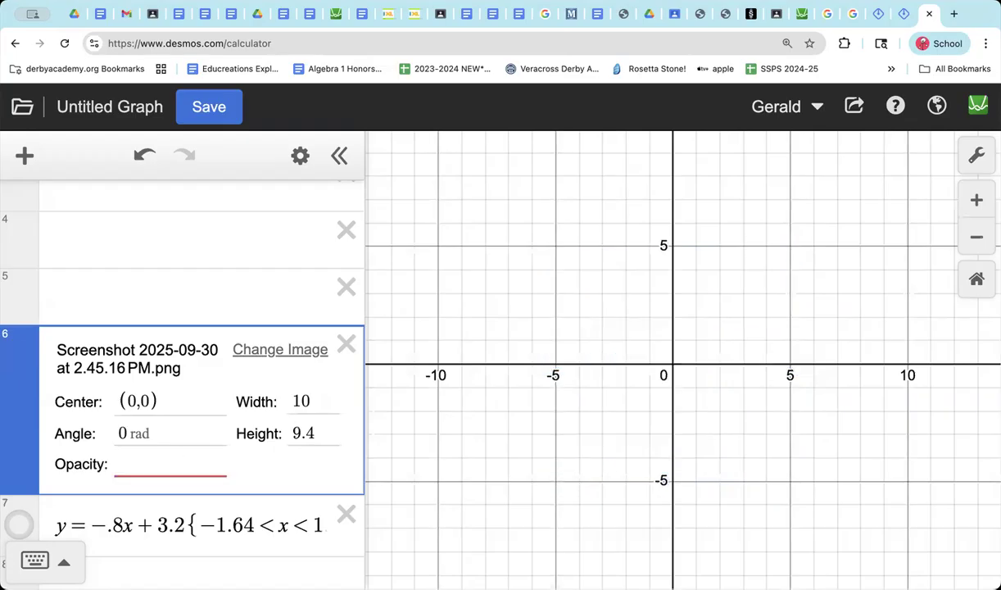
pyautogui.write('.5')
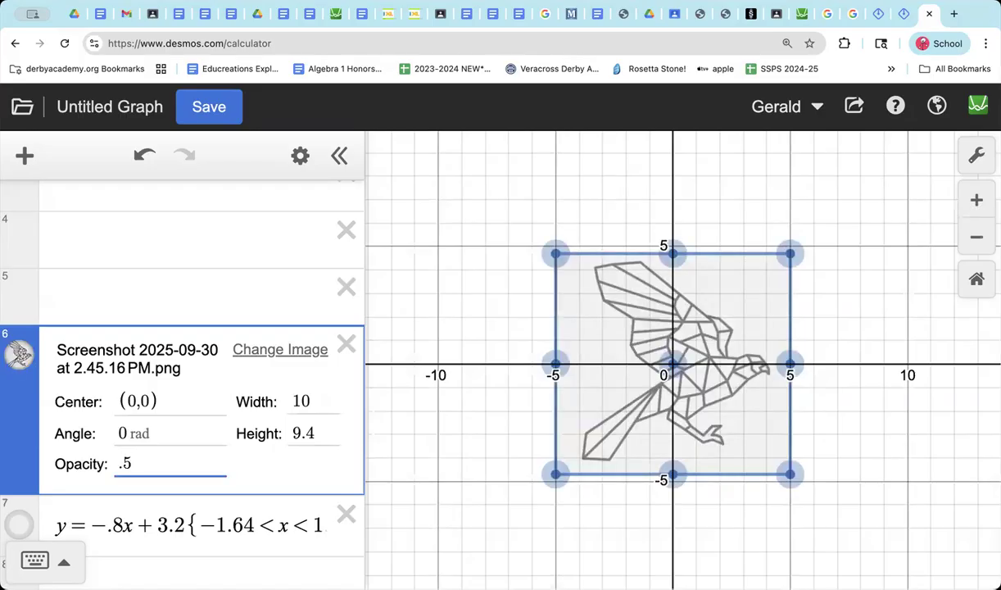
pyautogui.press('BackSpace')
pyautogui.press('BackSpace')
pyautogui.write('.3')
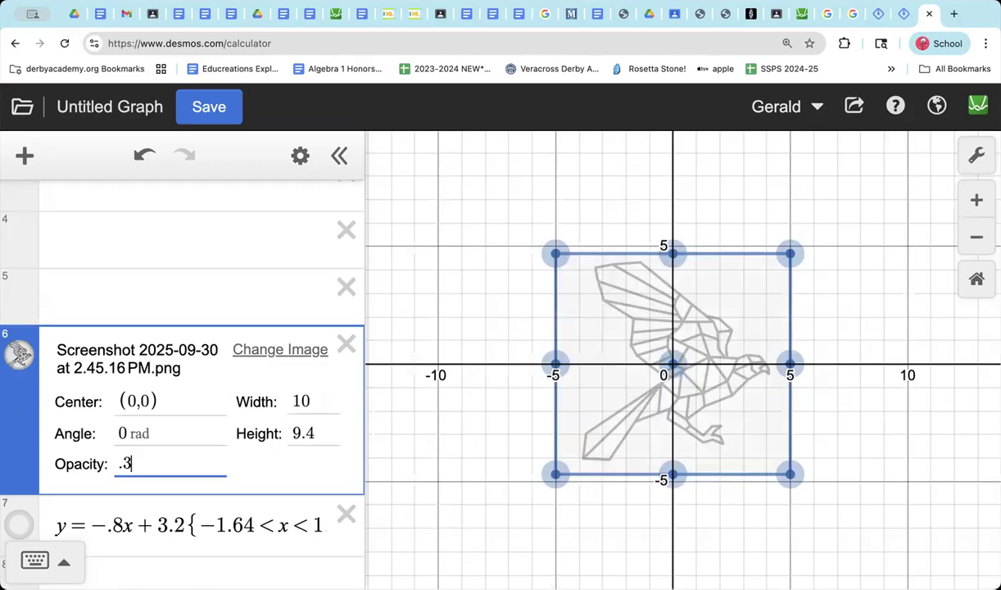
pyautogui.click(805, 172)
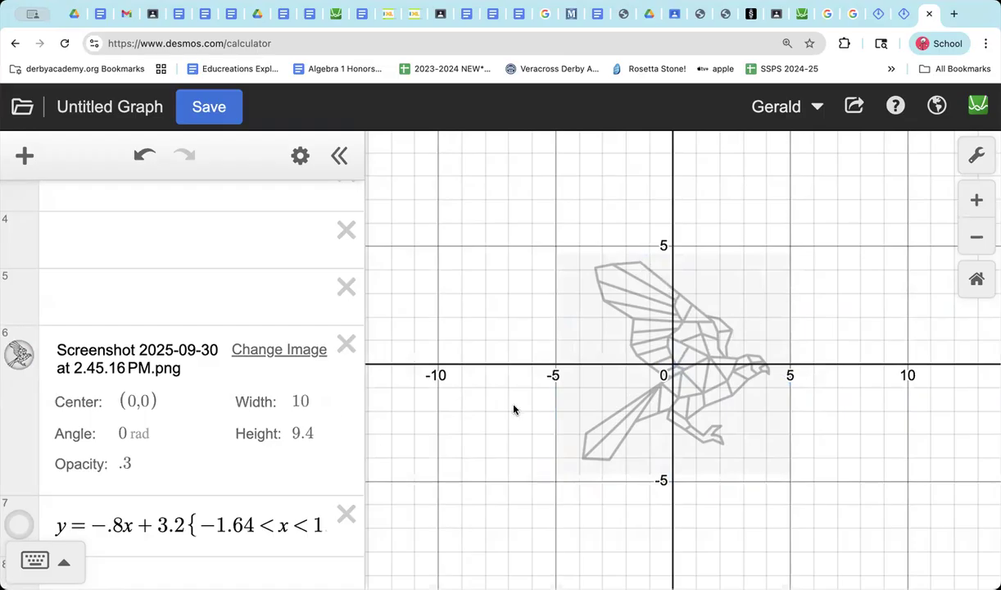
# Step: Enter the line y = -1x + 3 in the first expression row as a start for the wing's upper edge
pyautogui.scroll(5, 190, 238)
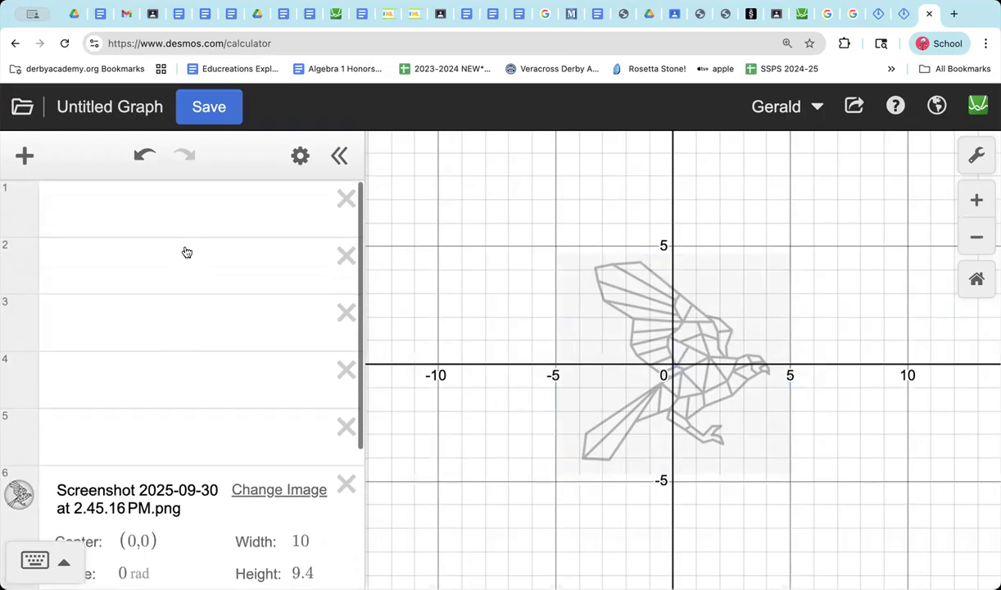
pyautogui.click(156, 217)
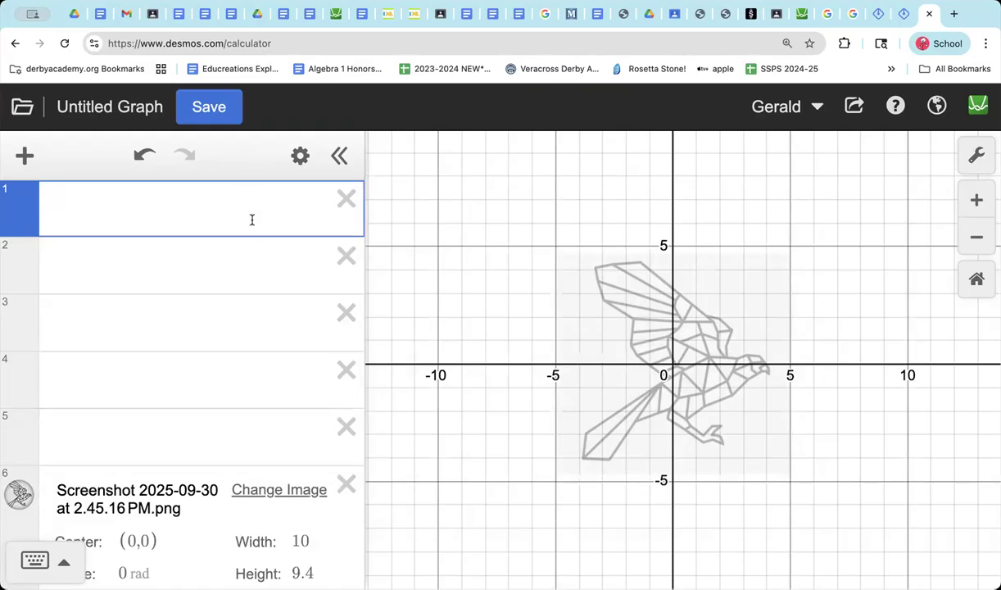
pyautogui.write('y=')
pyautogui.write('-1x')
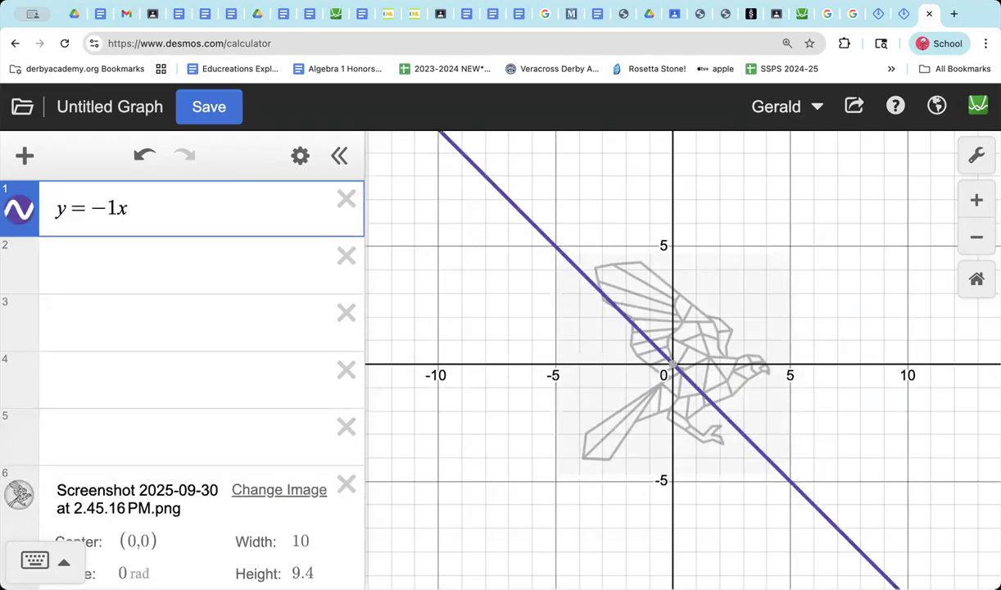
pyautogui.write('+')
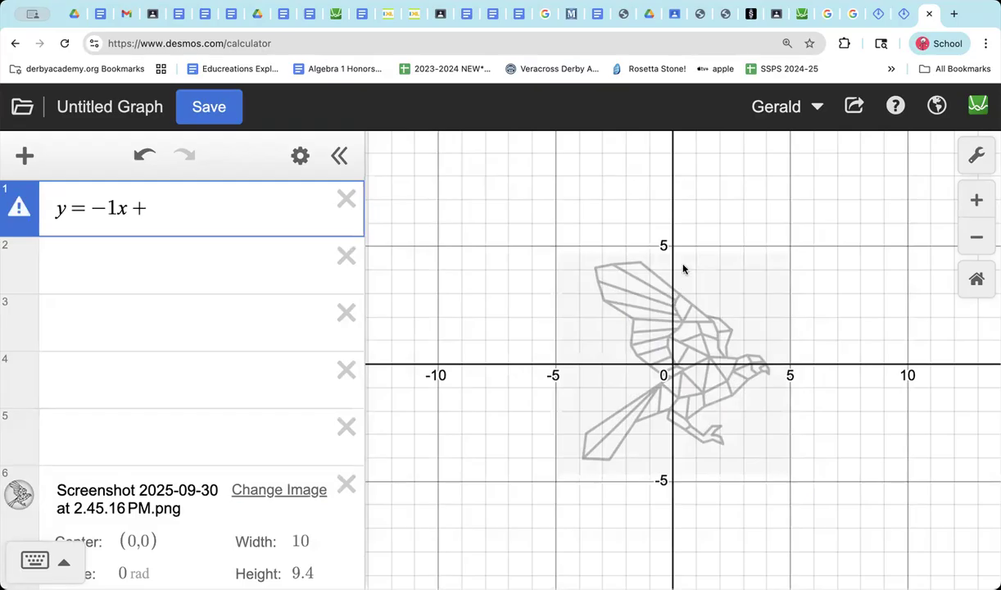
pyautogui.write('3')
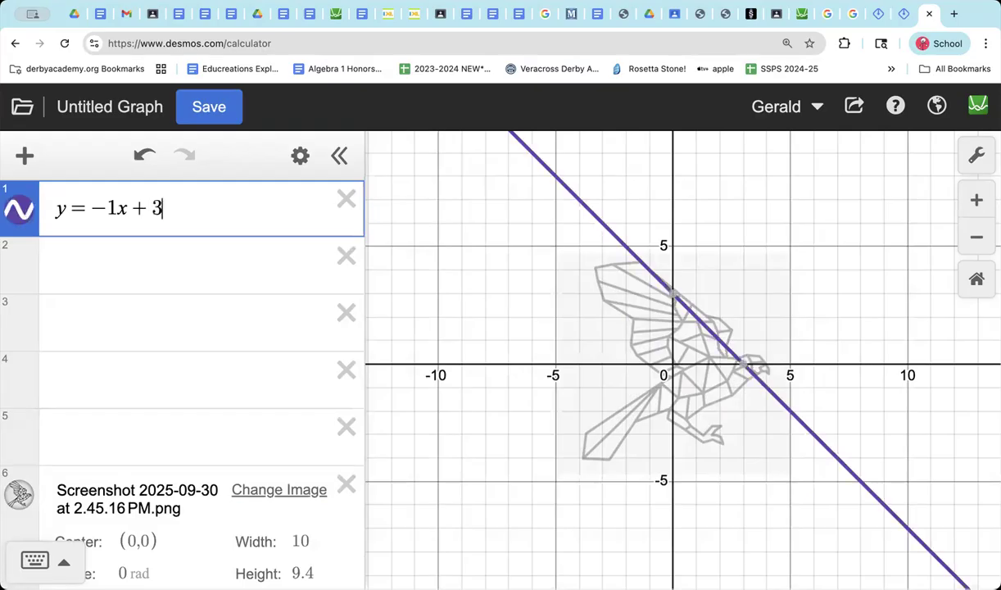
# Step: Change the slope of the line in the first expression to -.8
pyautogui.click(119, 212)
pyautogui.press('BackSpace')
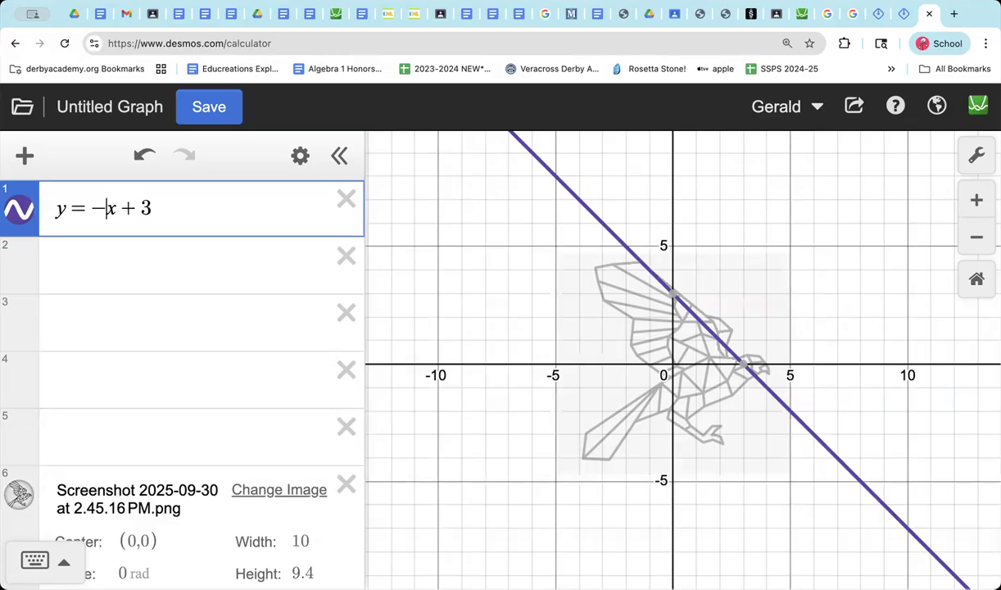
pyautogui.write('.8')
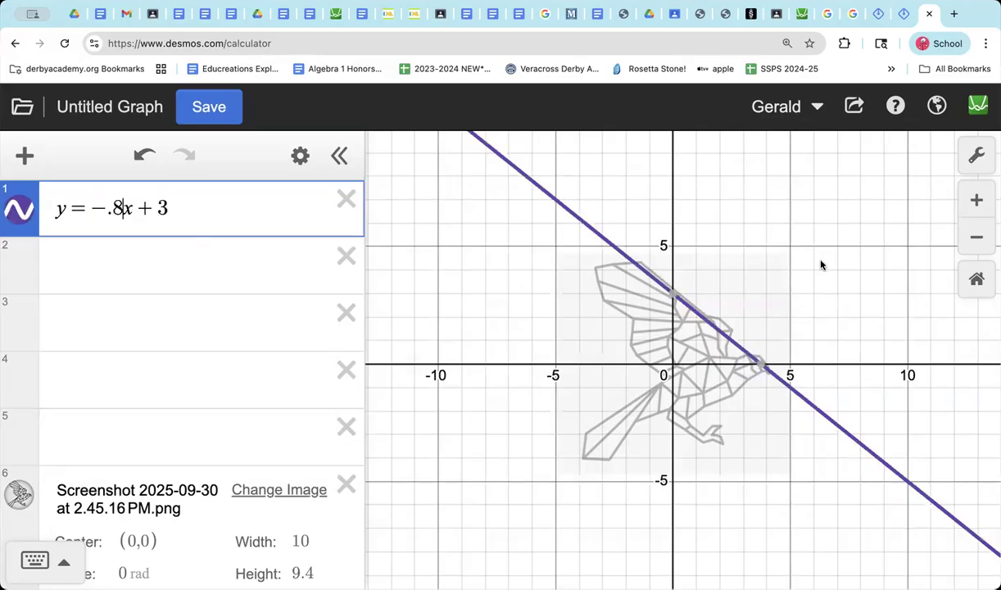
# Step: Raise the line's y-intercept to 3.2 so it follows the wing's upper edge
pyautogui.scroll(3, 822, 265)
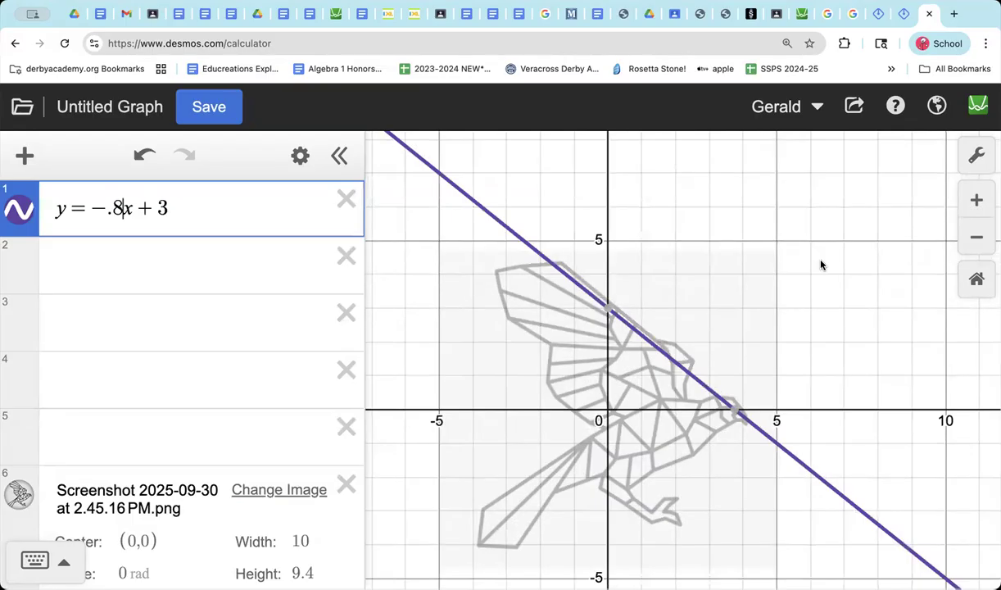
pyautogui.scroll(2, 821, 265)
pyautogui.scroll(-1, 822, 265)
pyautogui.scroll(1, 822, 265)
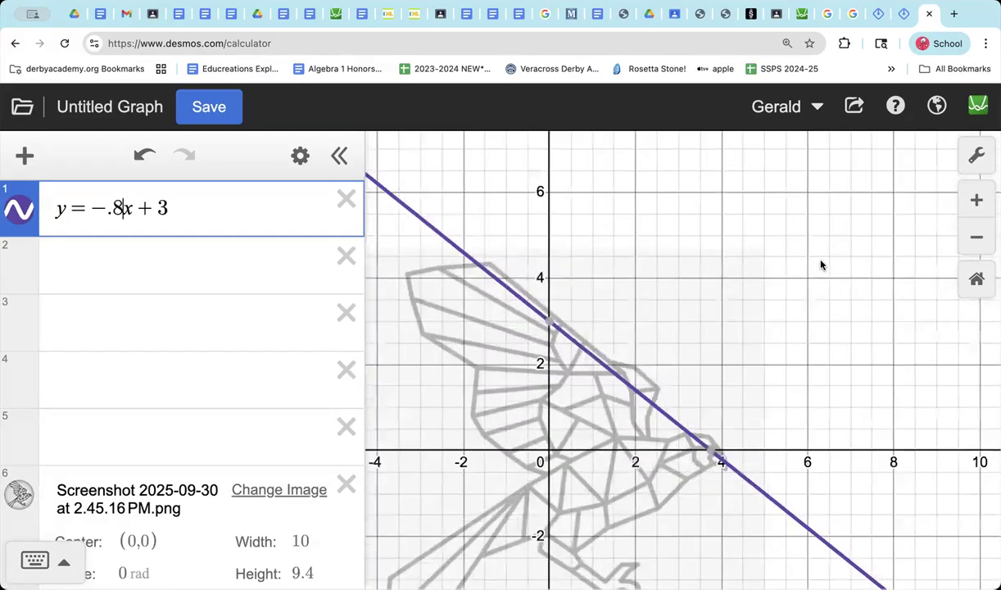
pyautogui.click(170, 206)
pyautogui.write('.2')
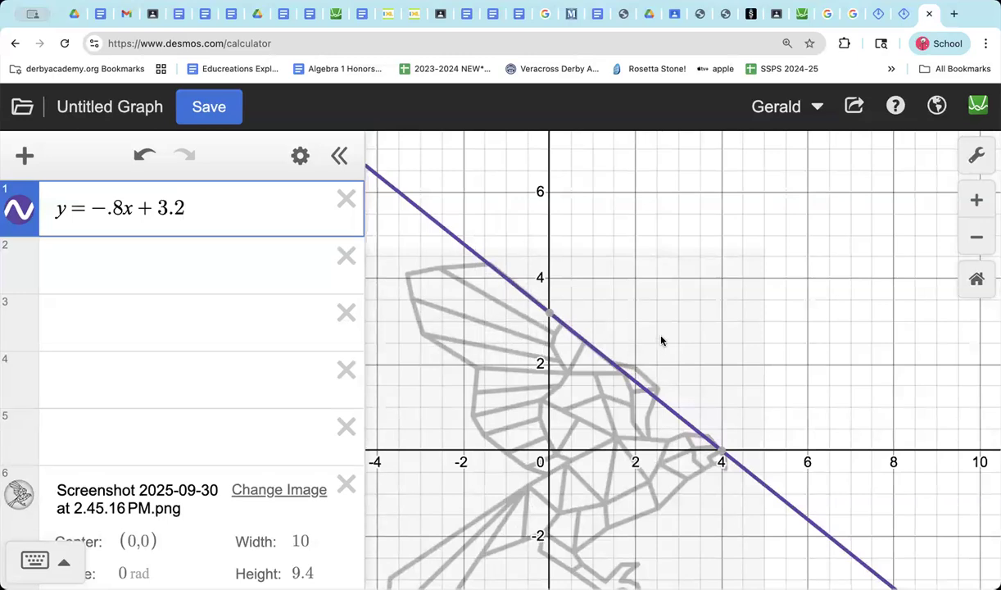
# Step: Compare the line closely with the wing's upper edge and refine its slope to -.82
pyautogui.scroll(5, 475, 314)
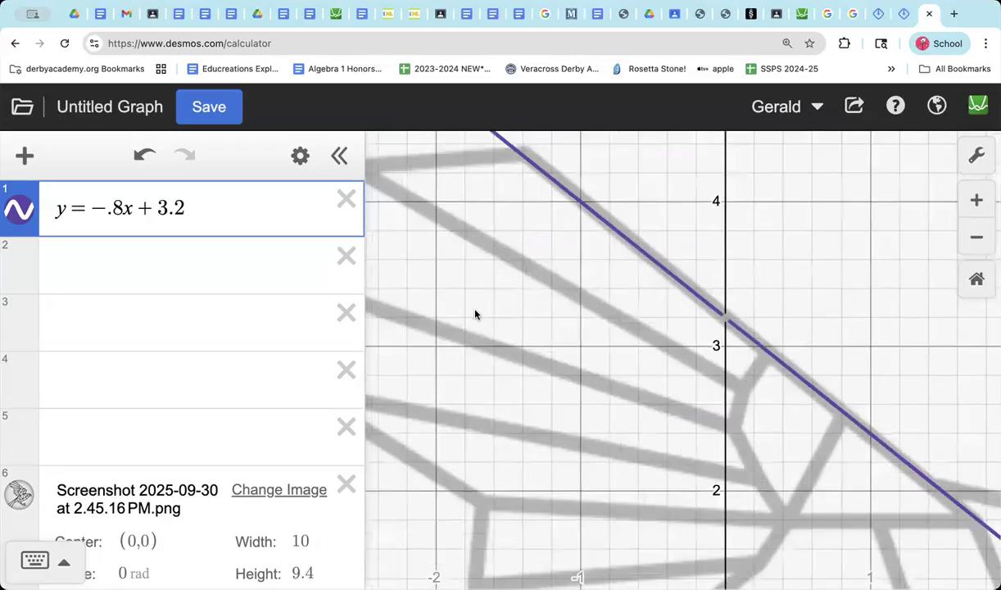
pyautogui.scroll(-4, 476, 314)
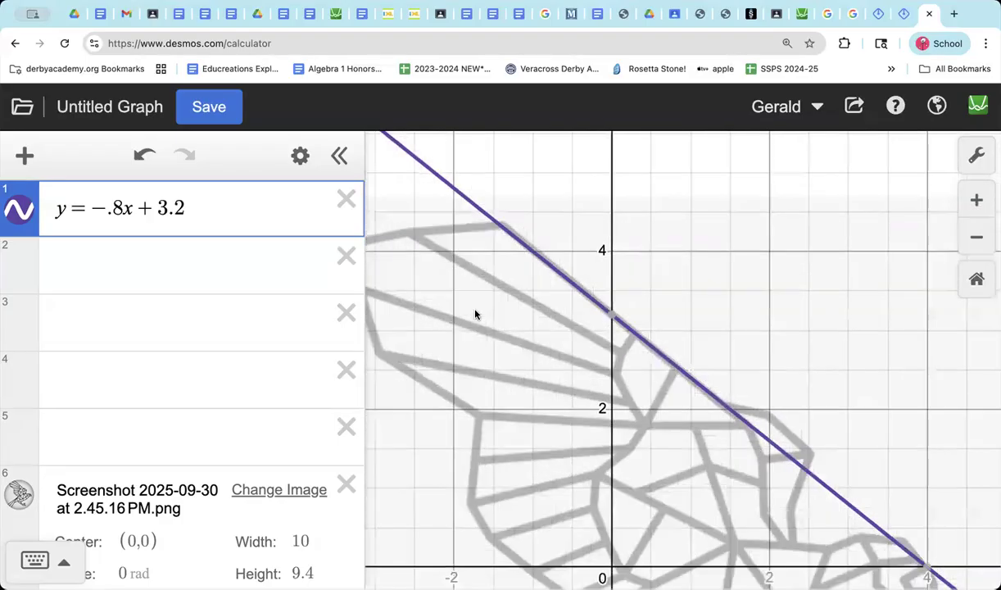
pyautogui.scroll(3, 475, 315)
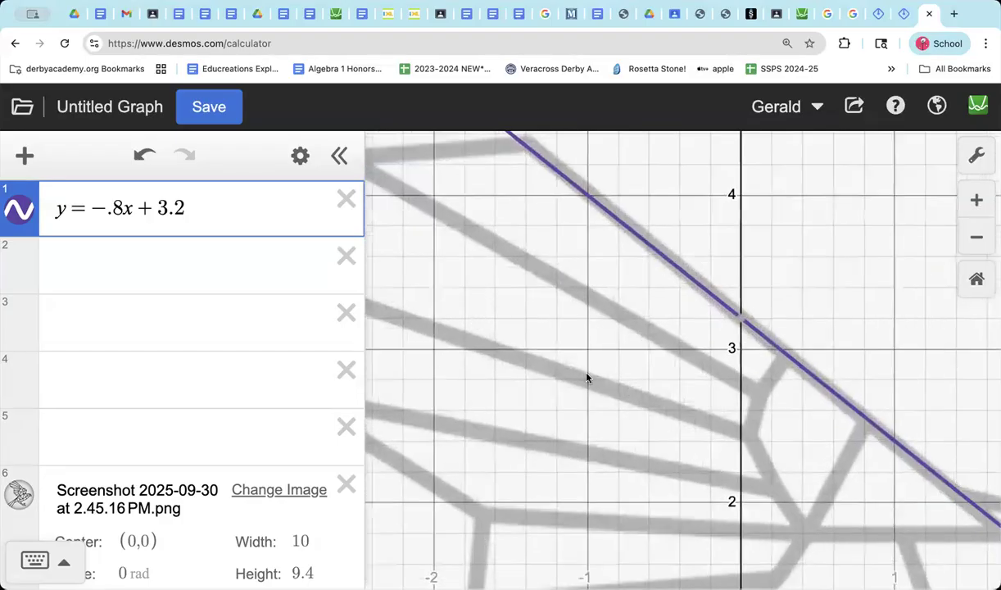
pyautogui.click(122, 210)
pyautogui.write('2')
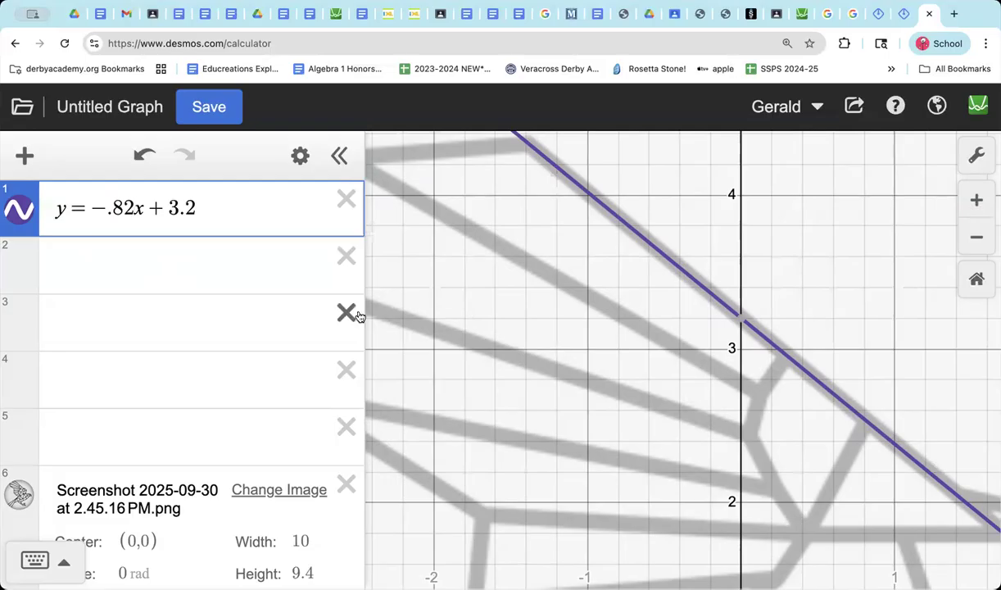
# Step: Add the domain restriction {-3 < x} to the line in the first expression
pyautogui.scroll(-5, 630, 282)
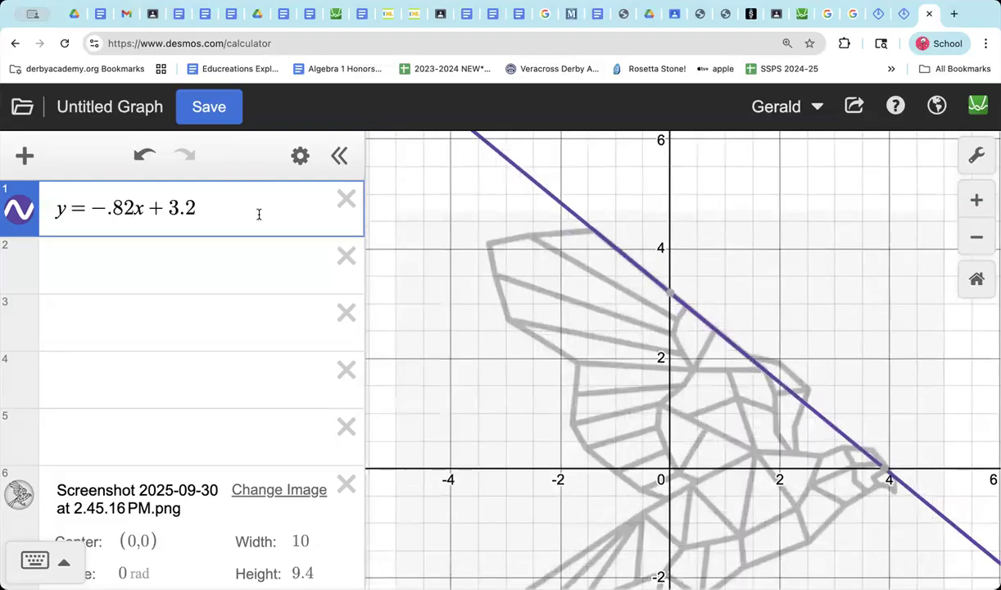
pyautogui.click(227, 207)
pyautogui.write('{')
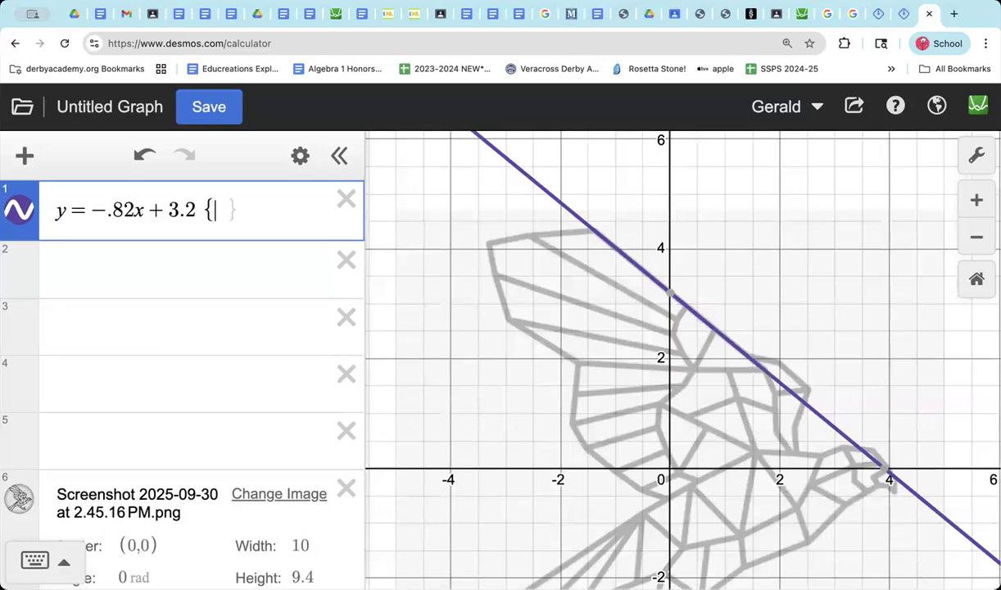
pyautogui.write('x')
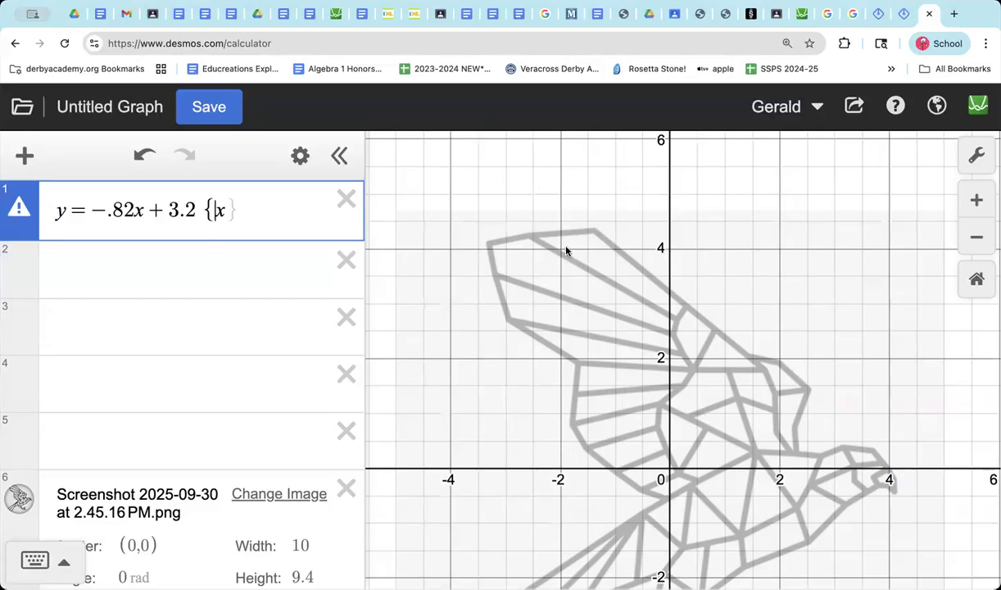
pyautogui.write('-3')
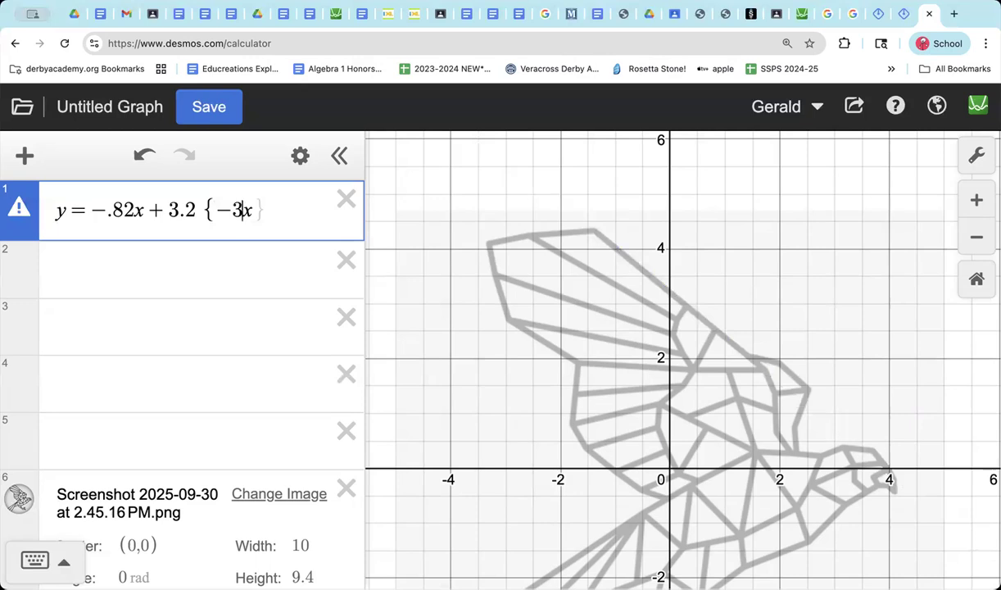
pyautogui.write('<')
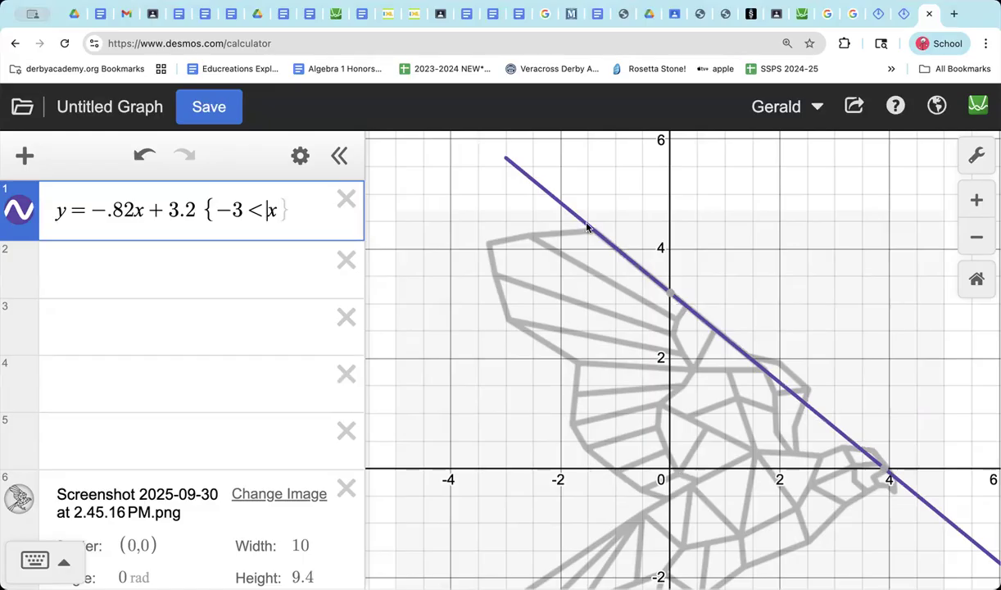
# Step: Set the restriction's lower x bound to -1.4 so the line starts at the wing's upper corner
pyautogui.click(238, 211)
pyautogui.press('BackSpace')
pyautogui.write('1.75')
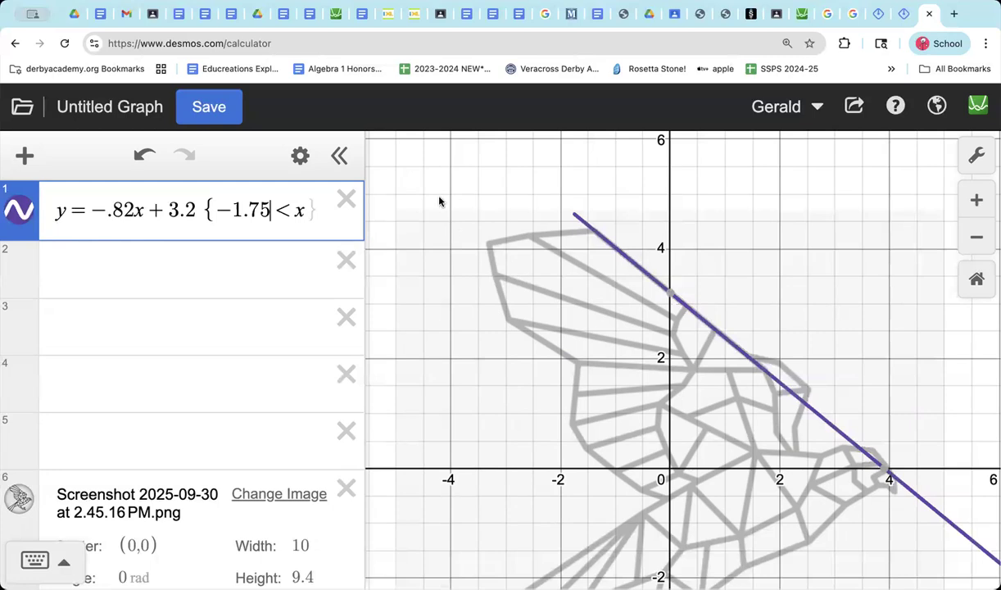
pyautogui.press('BackSpace')
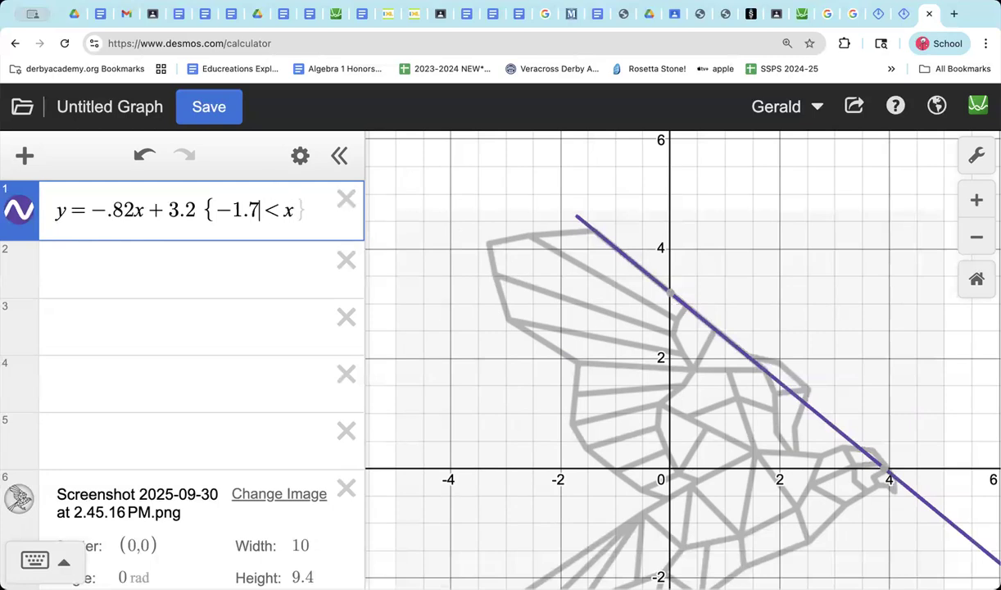
pyautogui.press('BackSpace')
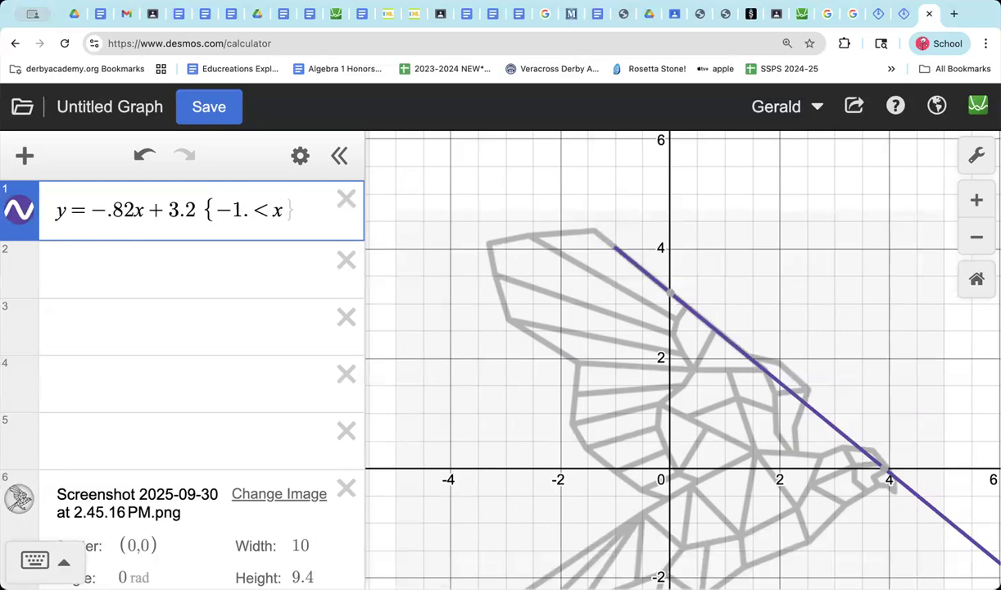
pyautogui.write('5')
pyautogui.press('BackSpace')
pyautogui.write('4')
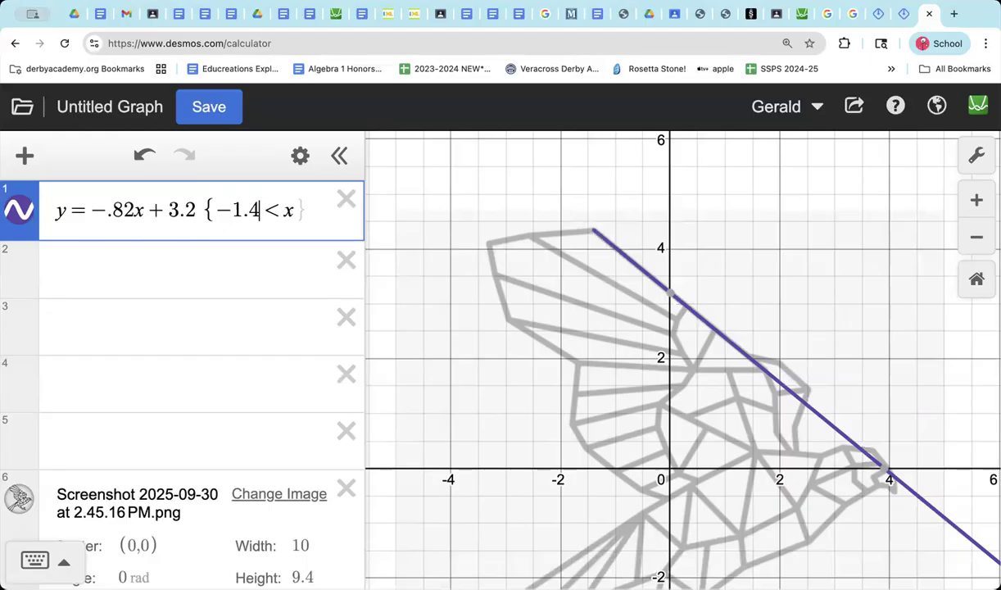
# Step: Try a lower bound of -1.3, restore -1.4, and inspect the line's starting point against the wing's corner
pyautogui.press('BackSpace')
pyautogui.write('3')
pyautogui.press('BackSpace')
pyautogui.write('4')
pyautogui.scroll(10, 602, 225)
pyautogui.scroll(-5, 603, 226)
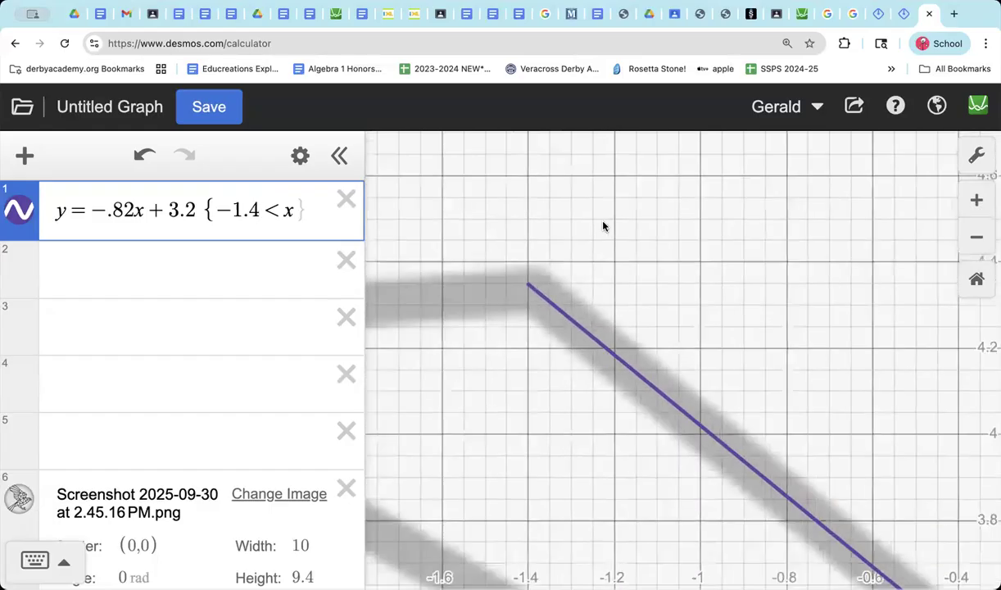
pyautogui.scroll(-5, 602, 225)
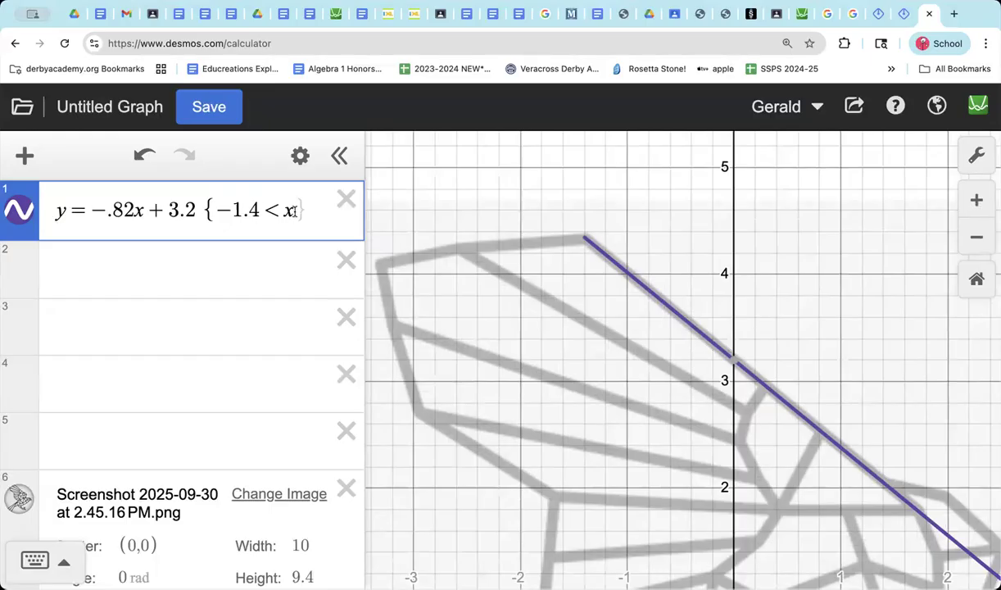
# Step: Add an upper x bound of 1.75 to the first line's restriction, making it {-1.4 < x < 1.75}
pyautogui.write('<')
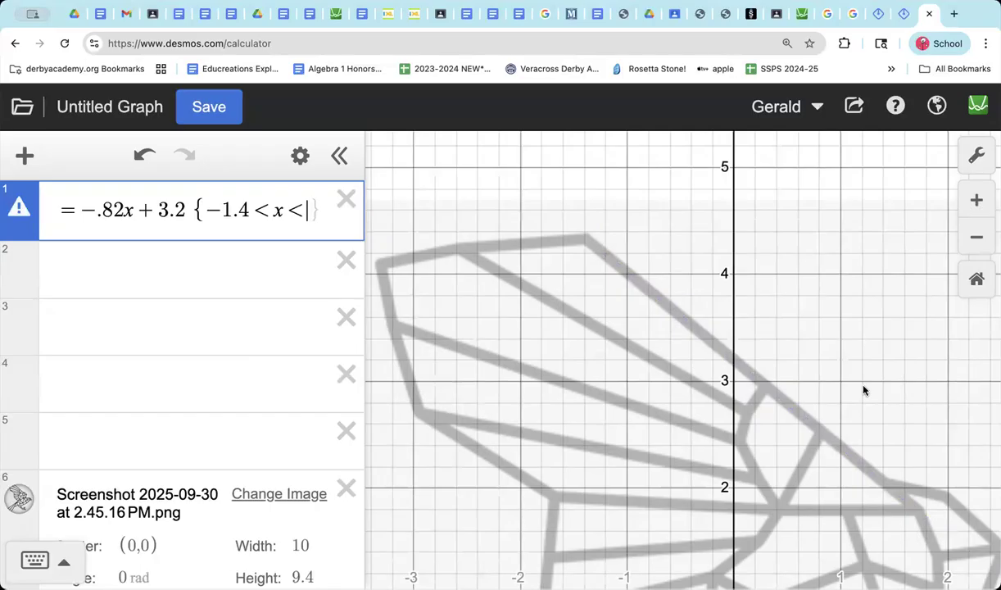
pyautogui.scroll(-5, 855, 385)
pyautogui.scroll(4, 855, 385)
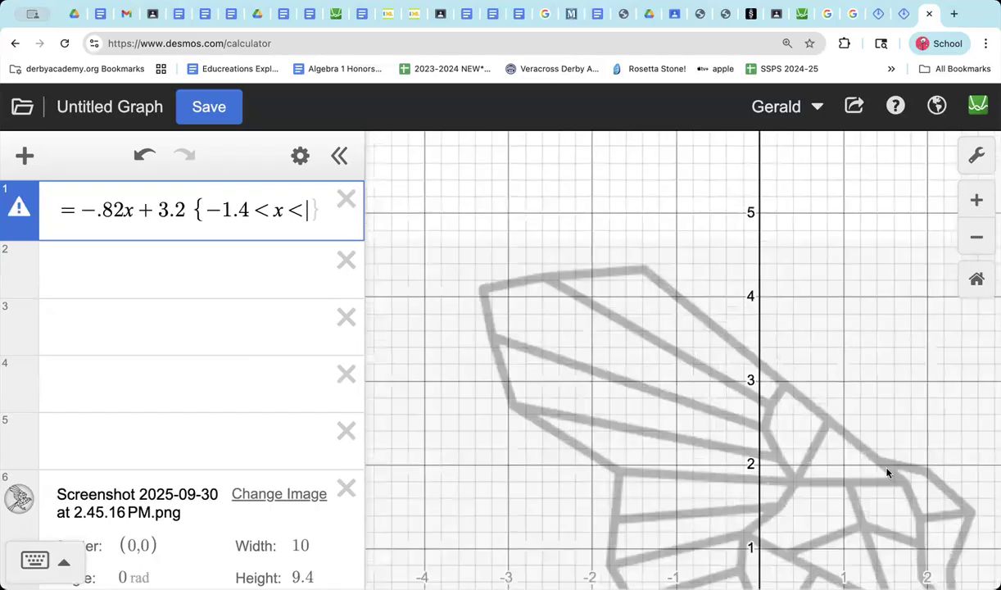
pyautogui.scroll(-1, 896, 484)
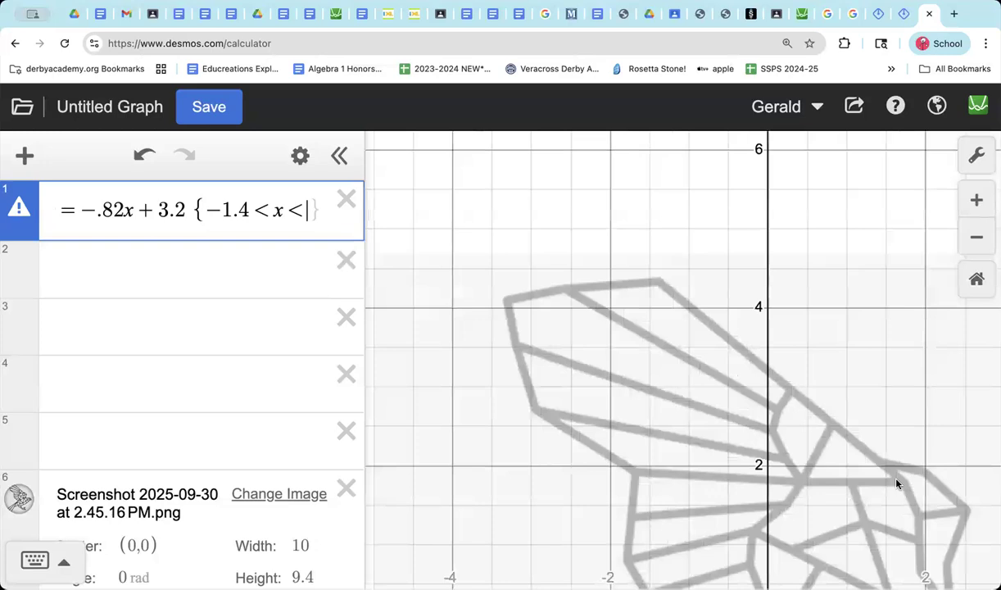
pyautogui.scroll(-3, 896, 484)
pyautogui.moveTo(896, 484); pyautogui.dragTo(694, 381)
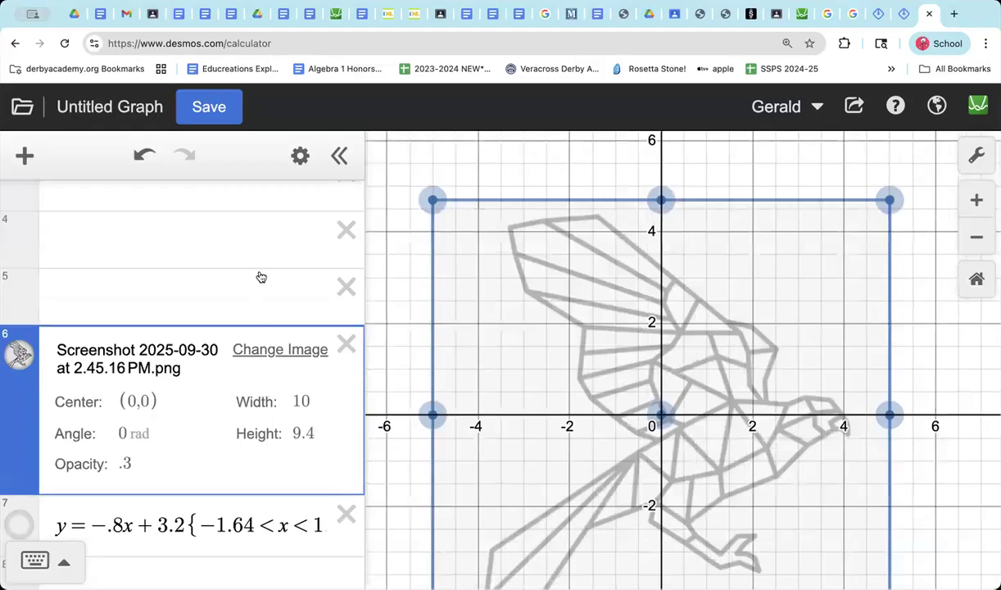
pyautogui.scroll(3, 260, 277)
pyautogui.click(314, 210)
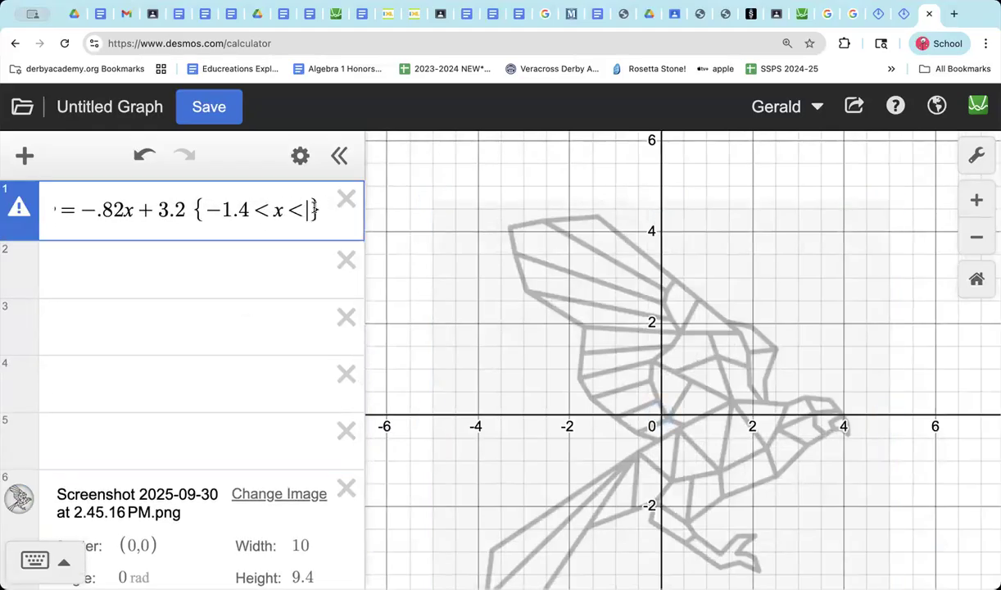
pyautogui.write('1.7')
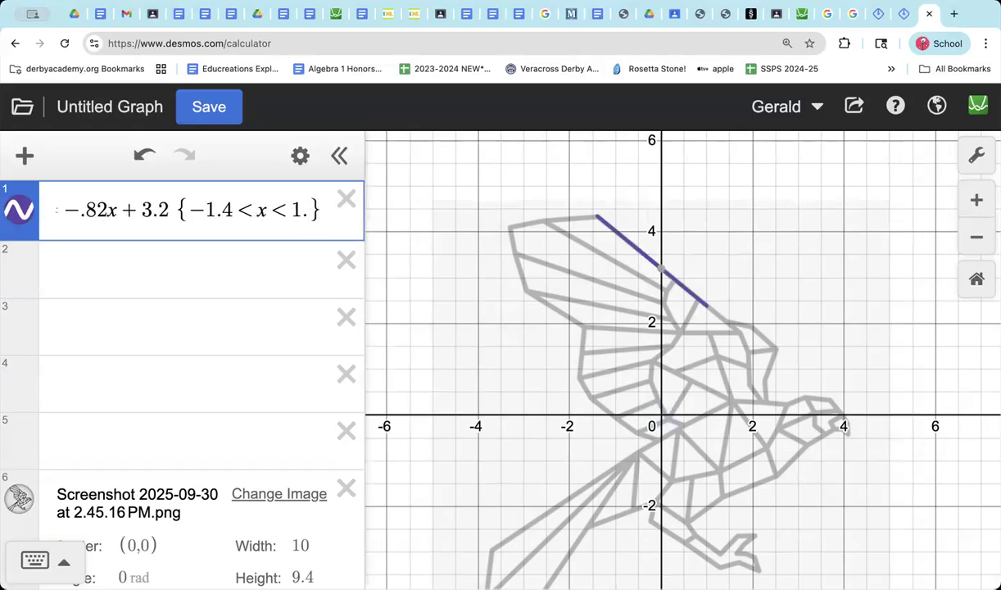
pyautogui.write('5')
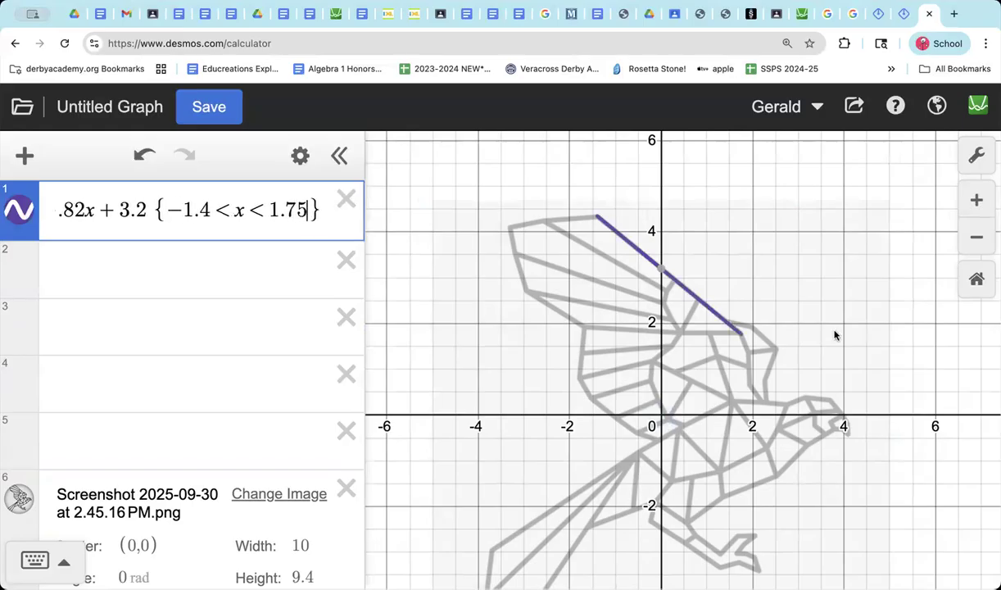
# Step: Inspect the first line's lower end closely against the joint where the wing meets the body
pyautogui.click(752, 321)
pyautogui.scroll(2, 752, 322)
pyautogui.scroll(5, 755, 306)
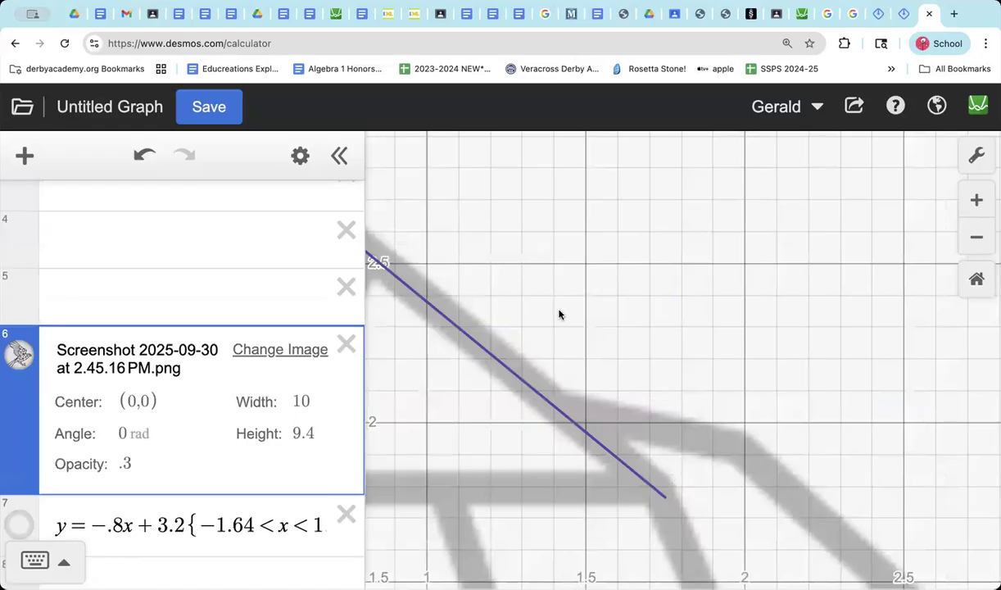
pyautogui.scroll(-3, 635, 455)
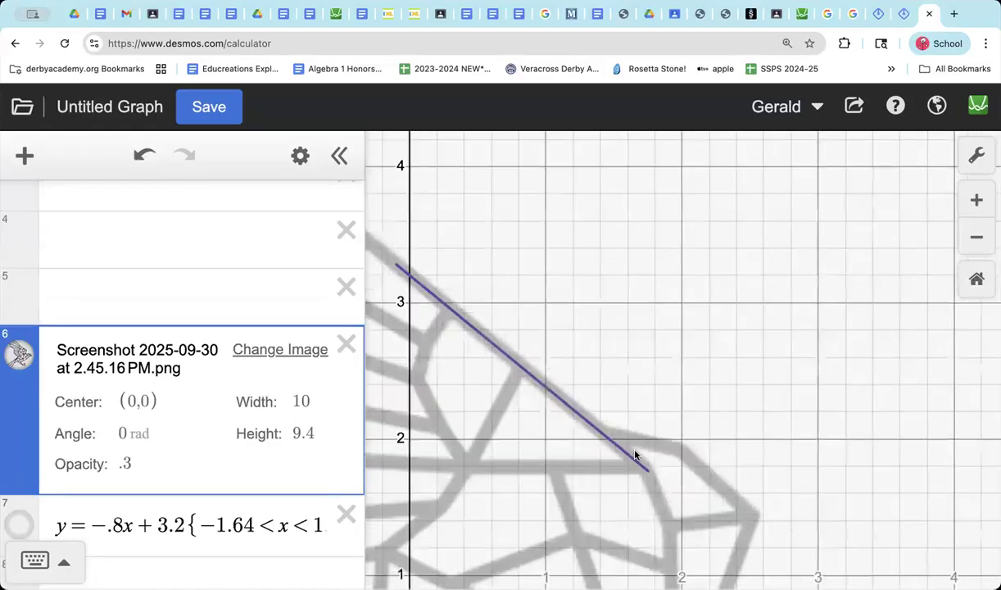
pyautogui.scroll(-1, 634, 455)
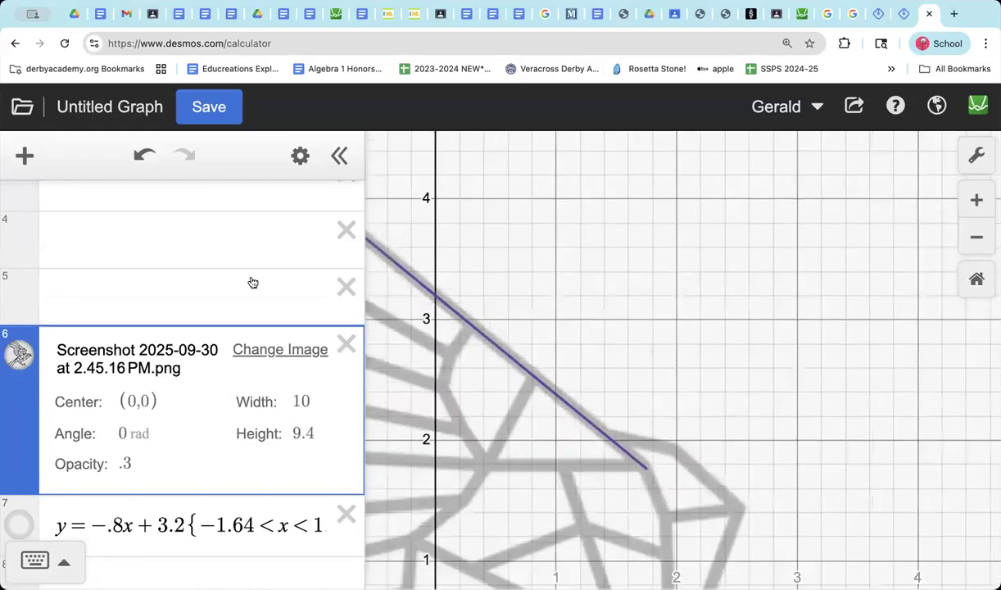
# Step: Try deleting the first expression and undo each deletion to bring the line back
pyautogui.scroll(3, 267, 229)
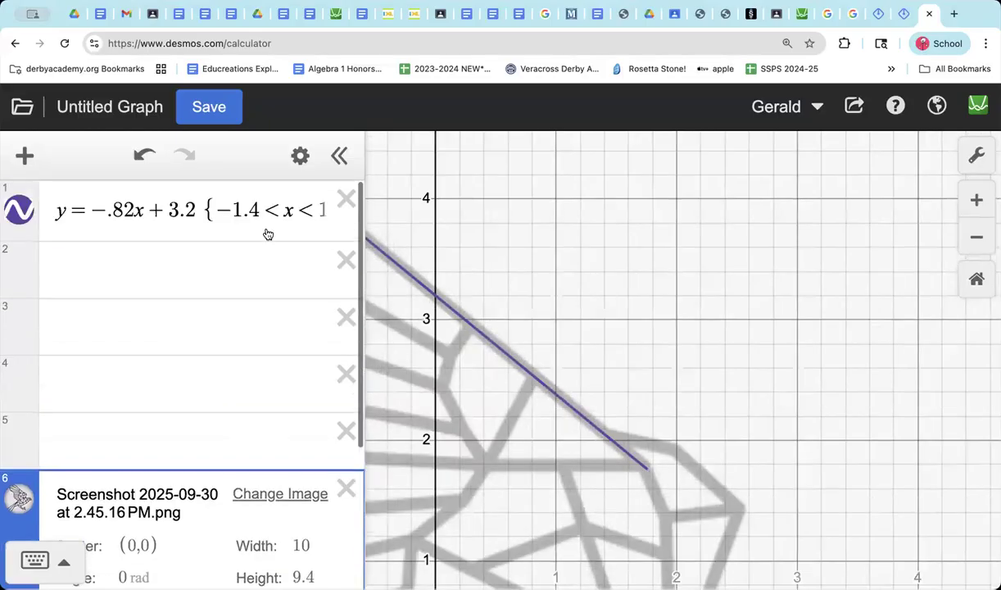
pyautogui.click(344, 199)
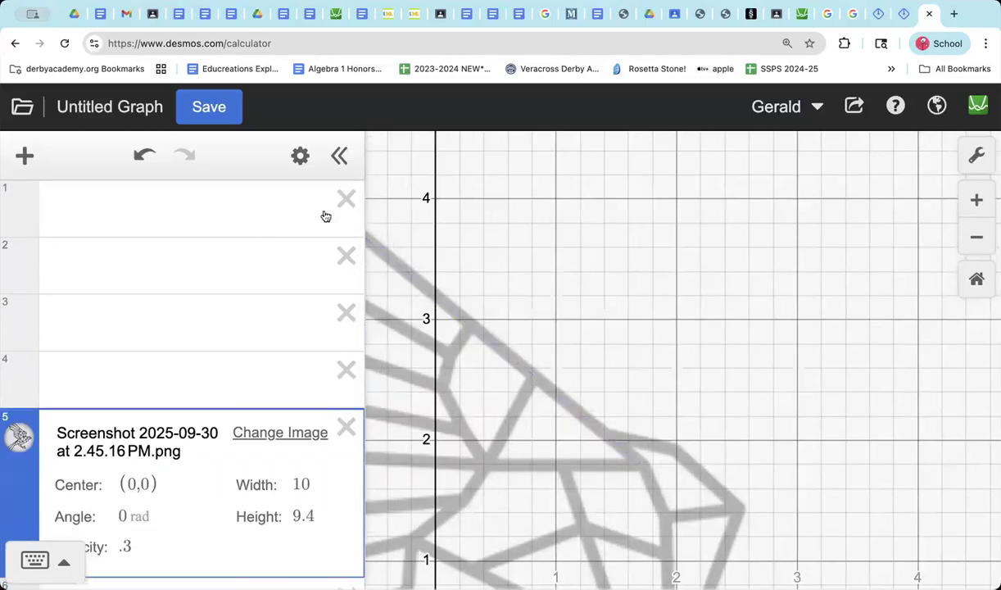
pyautogui.click(144, 155)
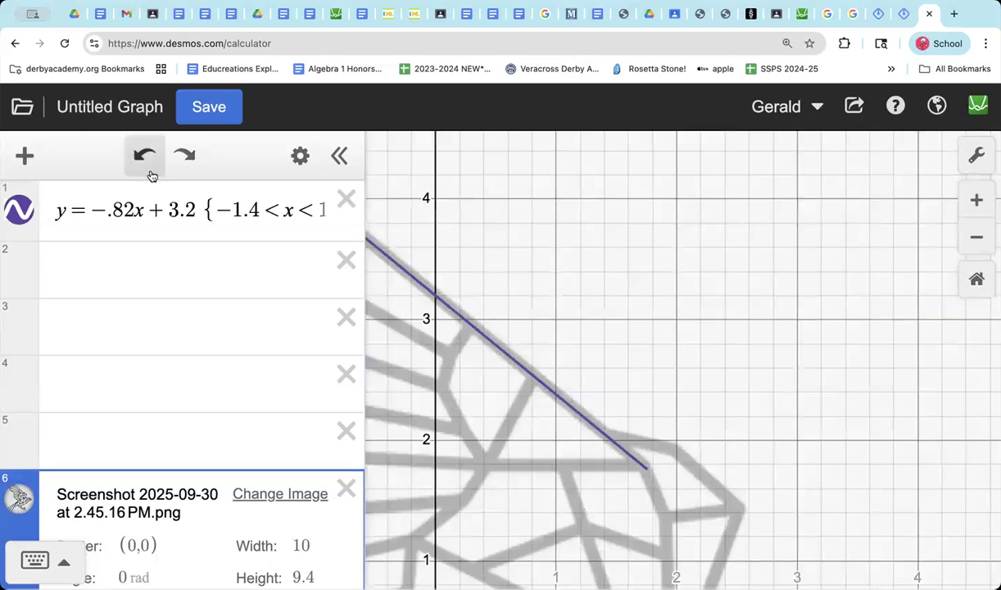
pyautogui.click(346, 198)
pyautogui.click(148, 158)
pyautogui.click(344, 199)
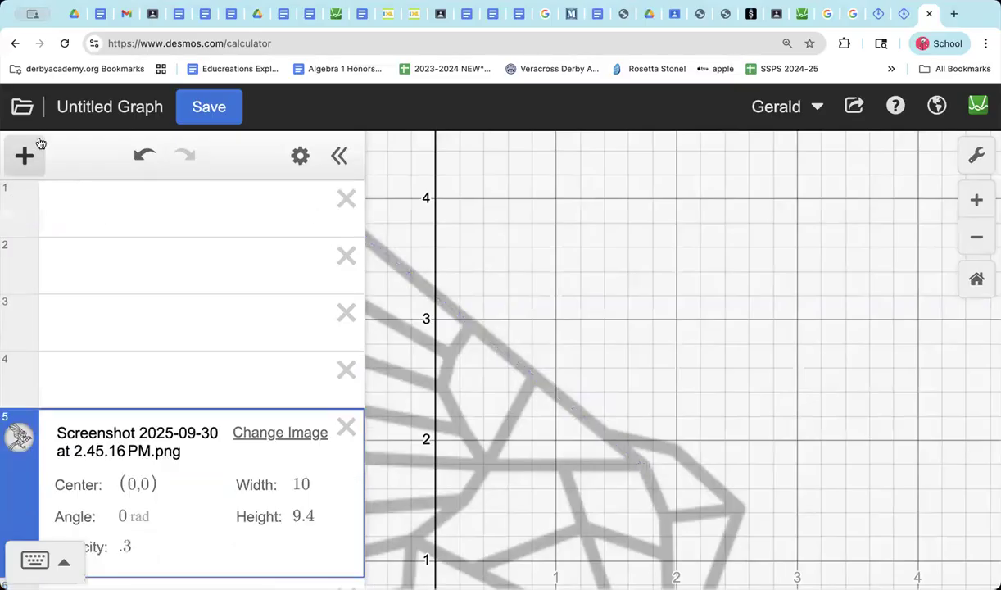
pyautogui.click(144, 155)
# Step: Shorten the first line's upper x bound to 1.7 and check its end against the wing joint
pyautogui.click(246, 210)
pyautogui.press('Right')
pyautogui.press('Right')
pyautogui.press('Right')
pyautogui.press('Right')
pyautogui.press('Right')
pyautogui.press('Right')
pyautogui.press('Right')
pyautogui.press('Right')
pyautogui.press('Right')
pyautogui.press('Right')
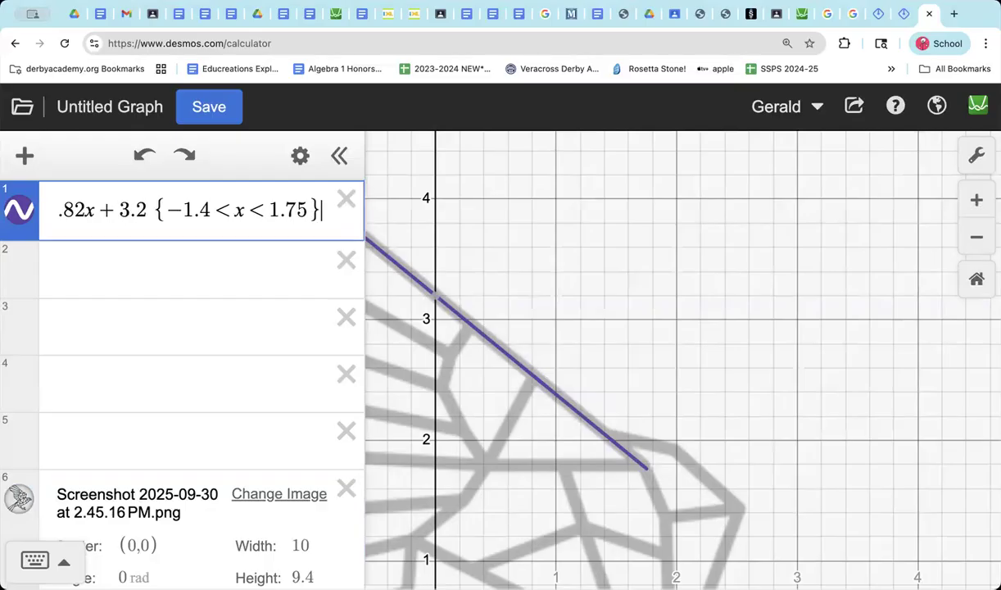
pyautogui.press('Left')
pyautogui.press('BackSpace')
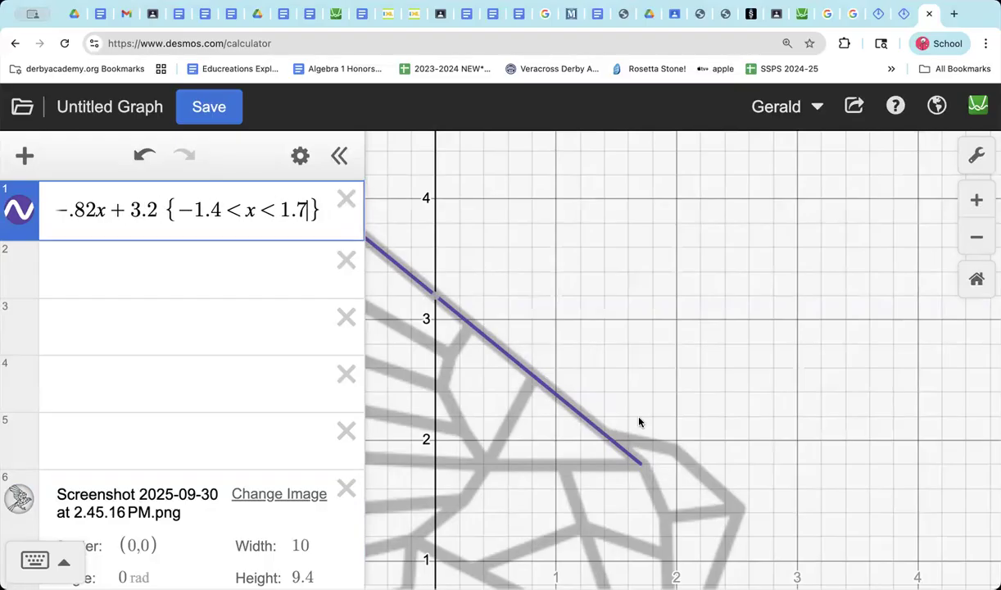
pyautogui.scroll(5, 653, 445)
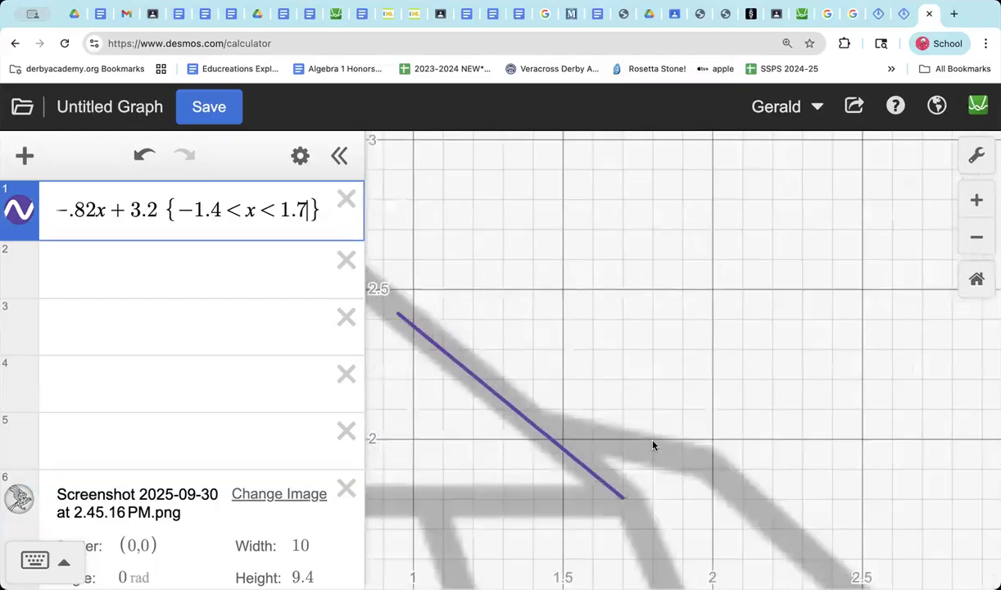
pyautogui.scroll(-3, 652, 444)
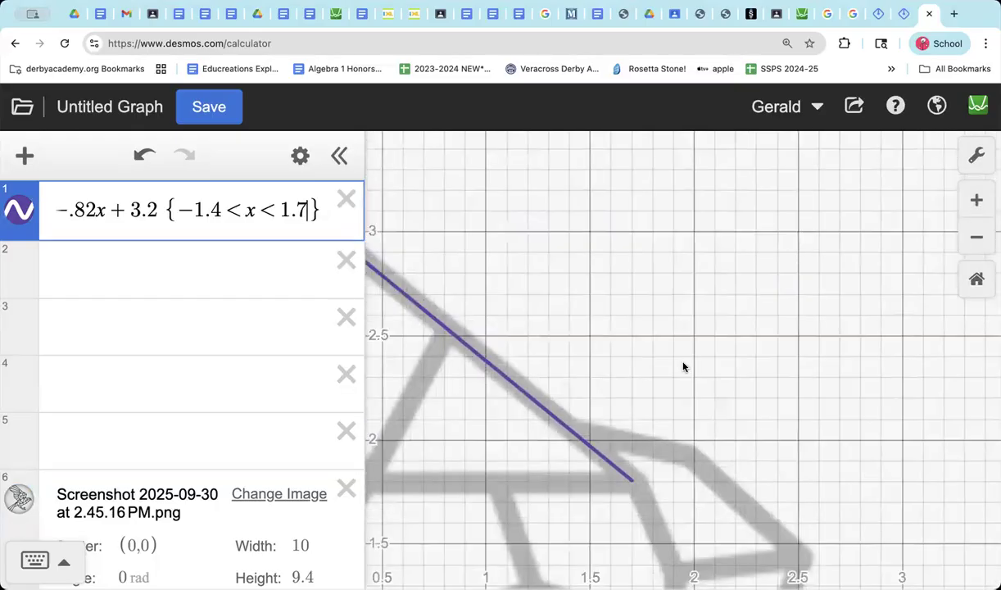
pyautogui.scroll(-4, 684, 367)
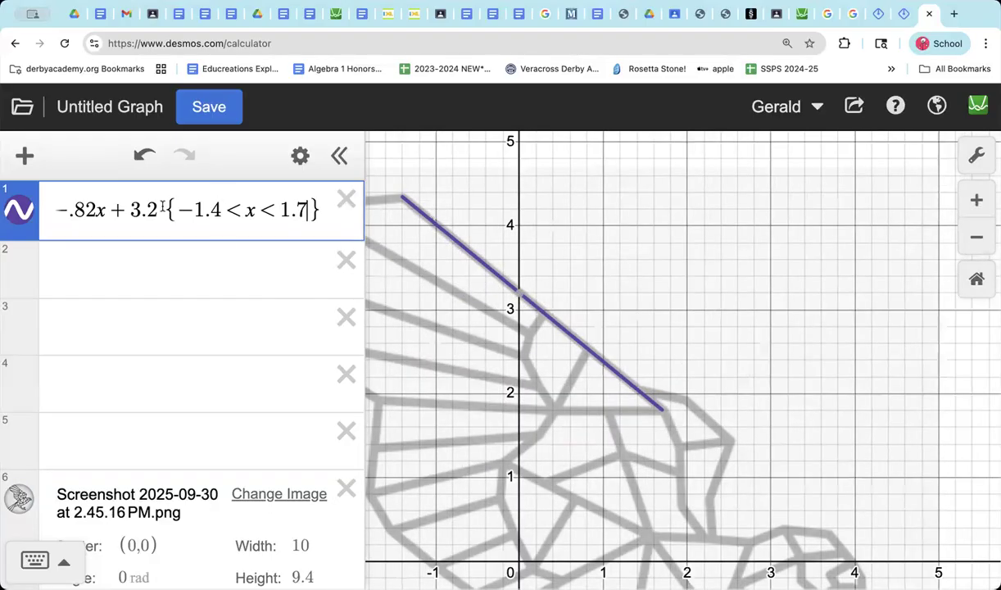
# Step: Copy the restriction {-1.4 < x < 1.7} from the first expression into the empty second expression
pyautogui.moveTo(161, 205); pyautogui.dragTo(278, 211)
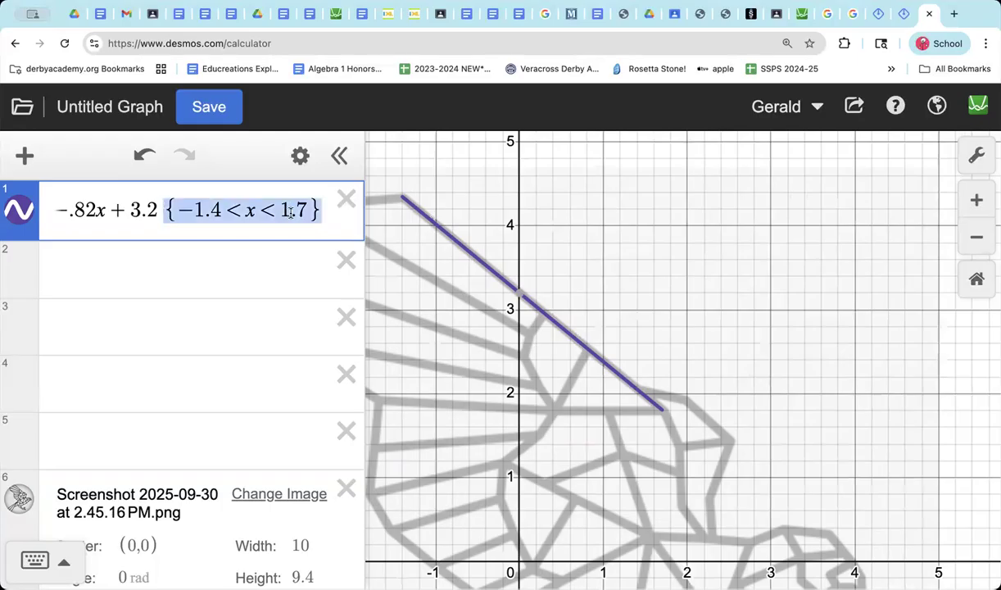
pyautogui.click(263, 272)
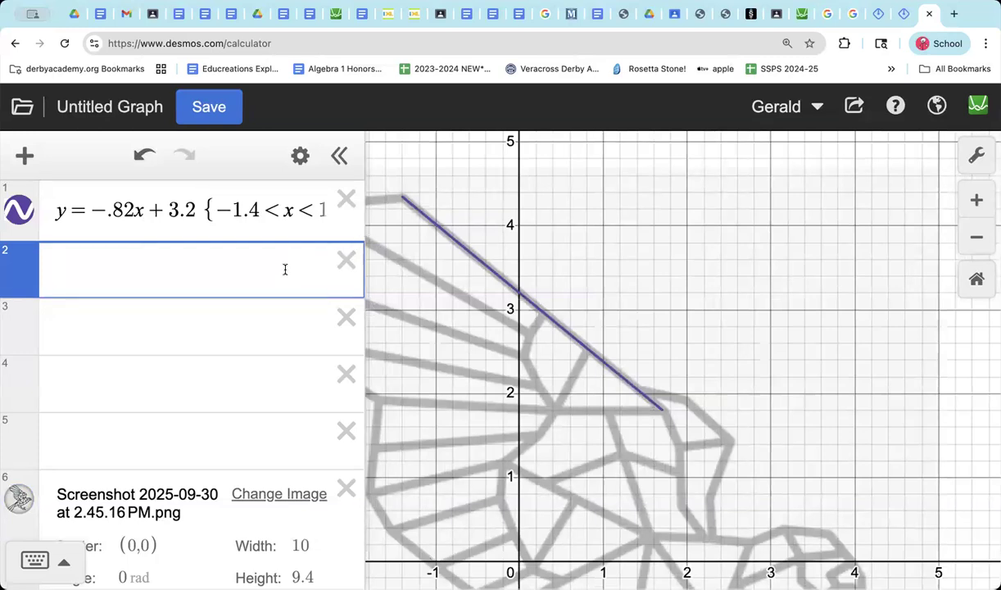
pyautogui.write('{-1.4<x<1.7}')
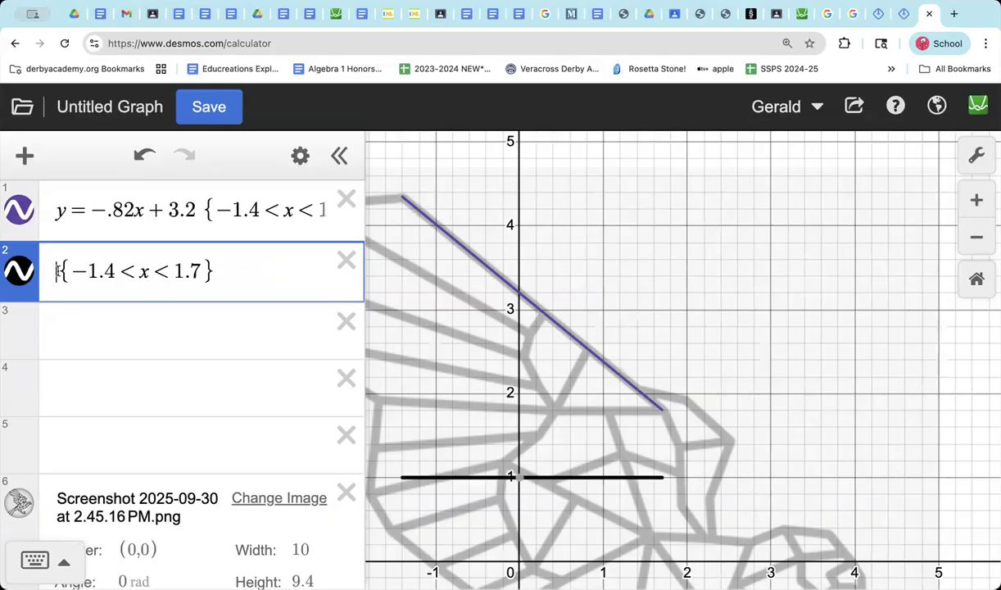
# Step: Write the equation y = mx + b in front of the restriction in the second expression
pyautogui.write('Y')
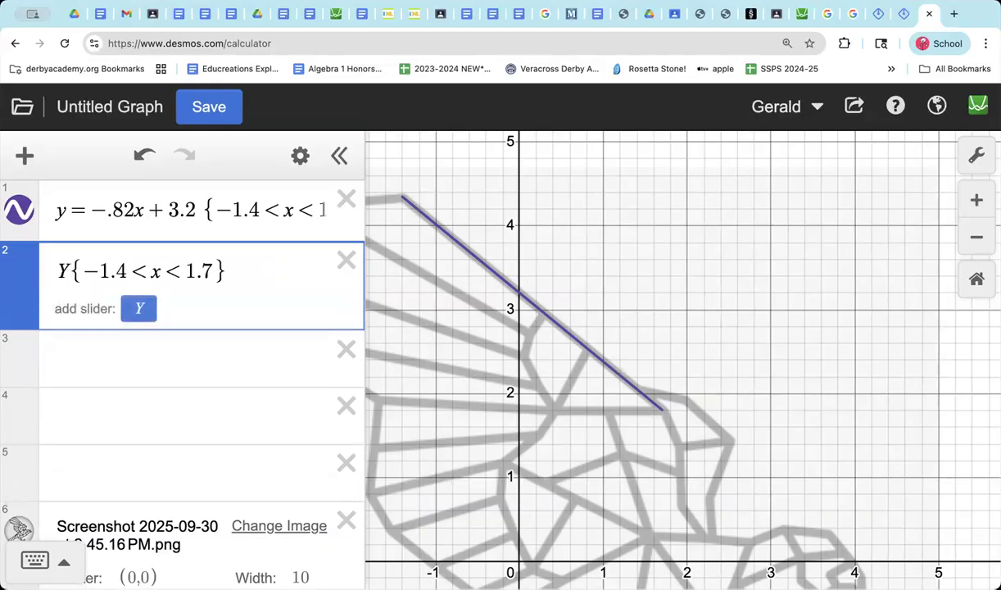
pyautogui.press('BackSpace')
pyautogui.write('y')
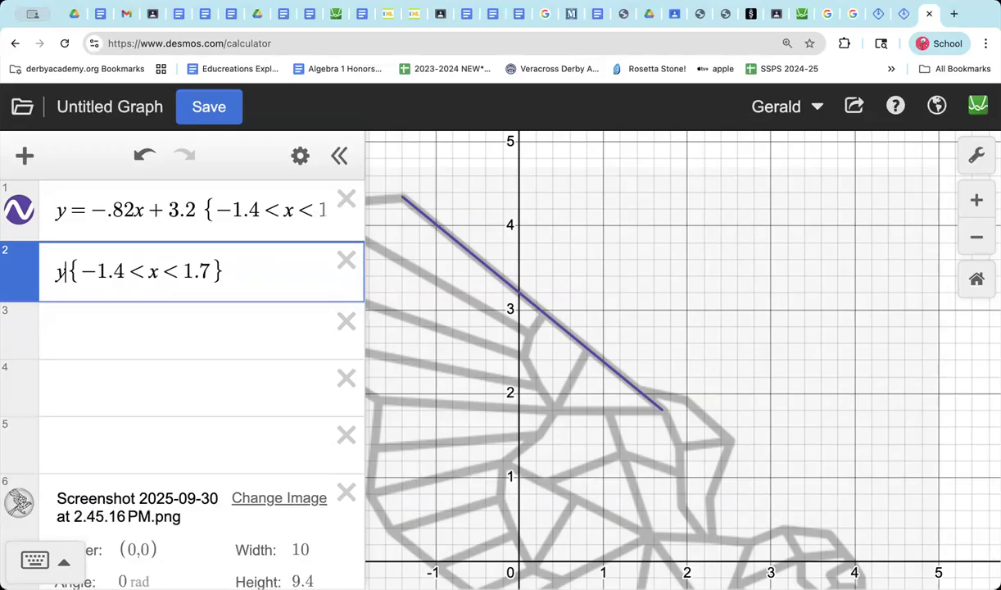
pyautogui.write('=mx')
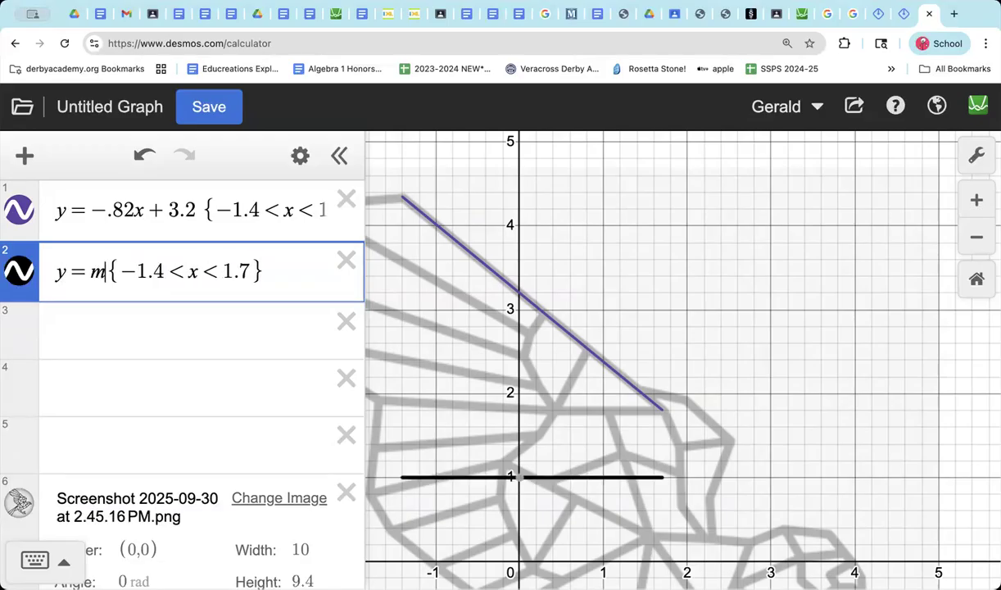
pyautogui.write('+b')
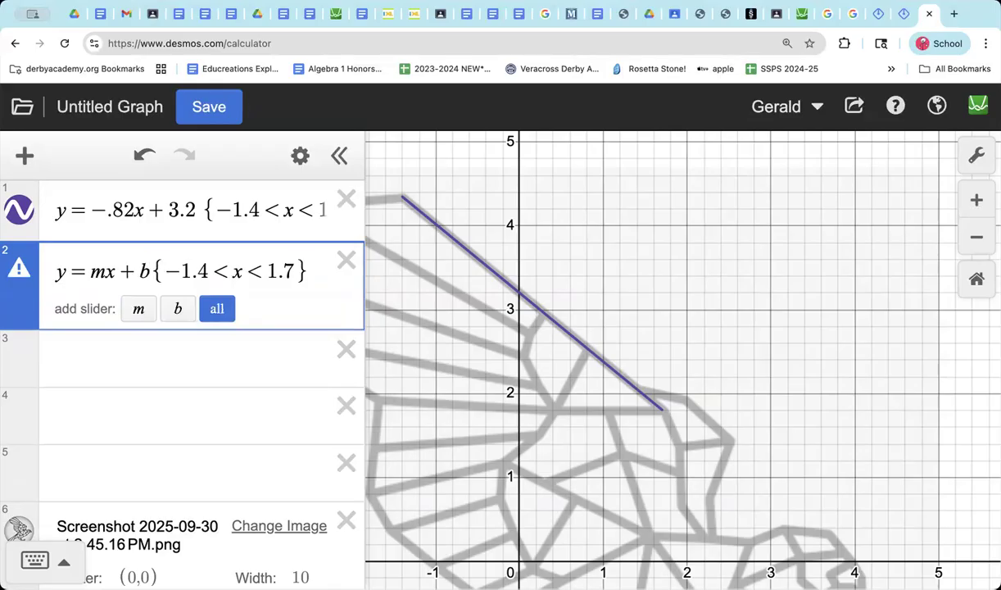
# Step: Add sliders for the slope m and the intercept b of the second line
pyautogui.click(141, 314)
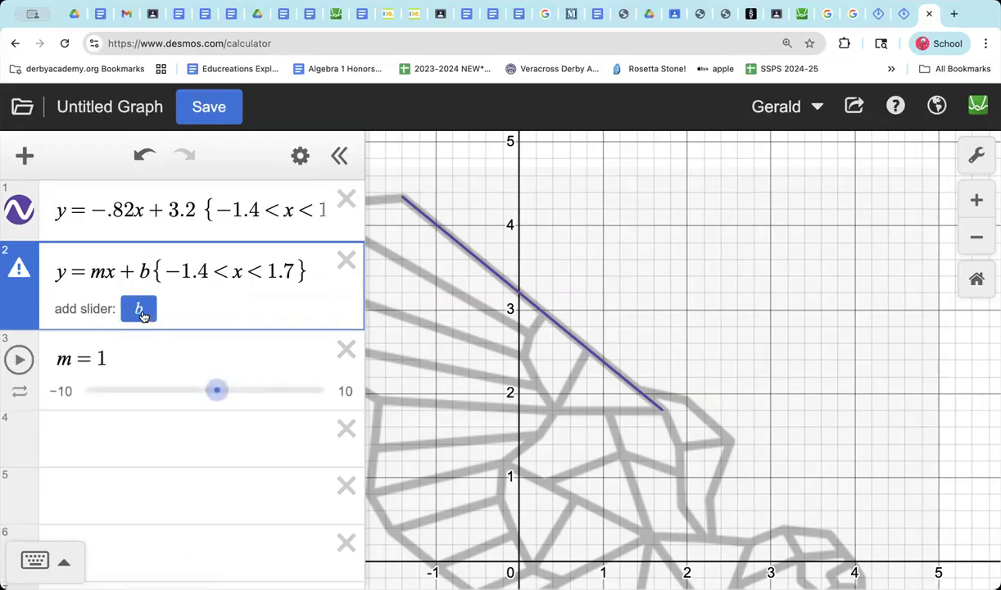
pyautogui.moveTo(229, 395)
pyautogui.mouseDown()
pyautogui.moveTo(260, 393)
pyautogui.moveTo(141, 398)
pyautogui.moveTo(232, 391)
pyautogui.moveTo(223, 388)
pyautogui.mouseUp()
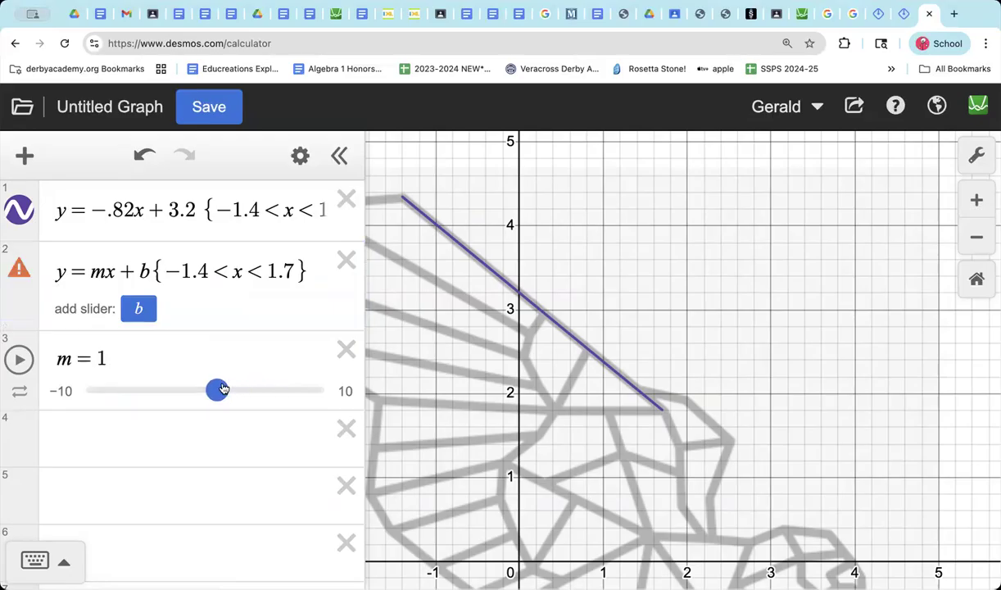
pyautogui.click(148, 319)
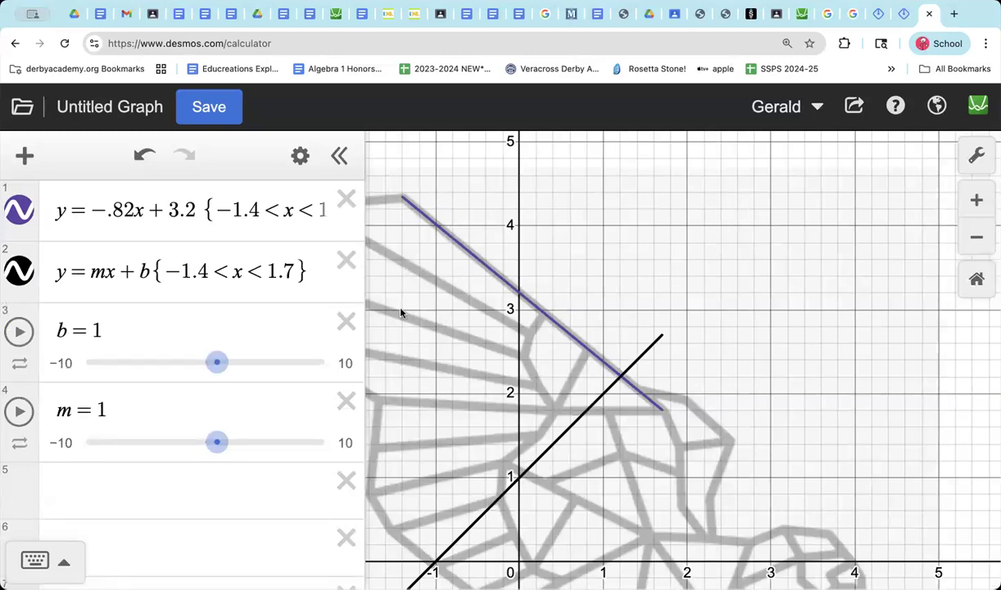
# Step: Reposition the second line over the wing by adjusting its sliders to b = 2.8 and m = -0.6
pyautogui.scroll(-5, 572, 222)
pyautogui.scroll(-5, 573, 222)
pyautogui.scroll(3, 573, 223)
pyautogui.scroll(5, 572, 223)
pyautogui.moveTo(674, 213); pyautogui.dragTo(686, 317)
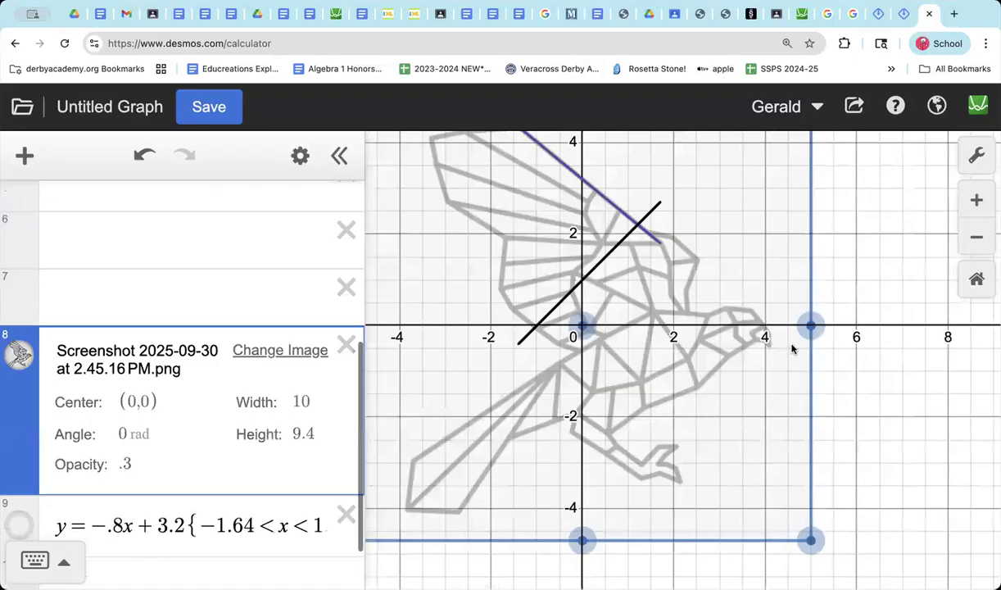
pyautogui.moveTo(569, 182); pyautogui.dragTo(679, 226)
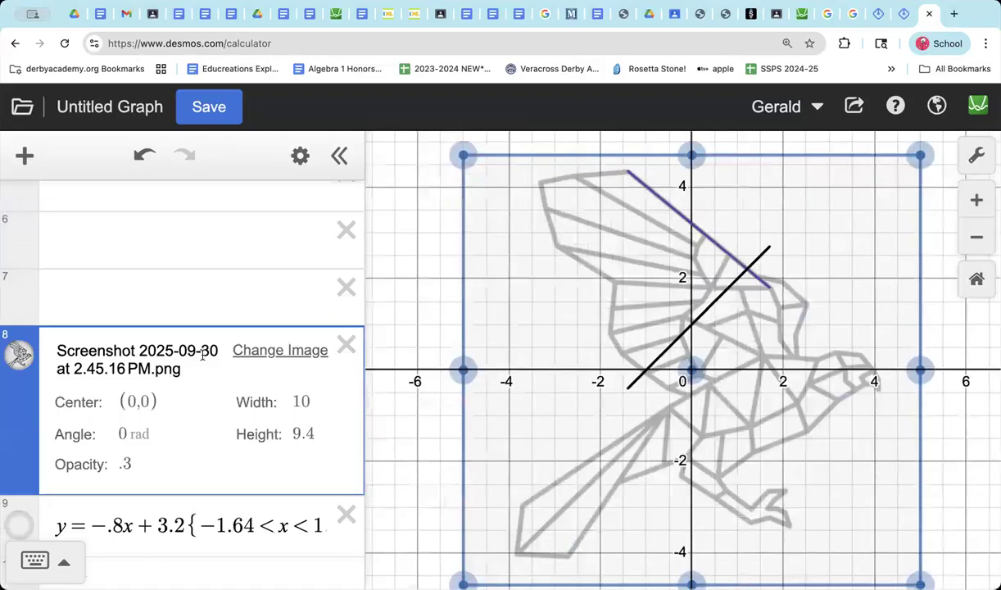
pyautogui.scroll(5, 177, 288)
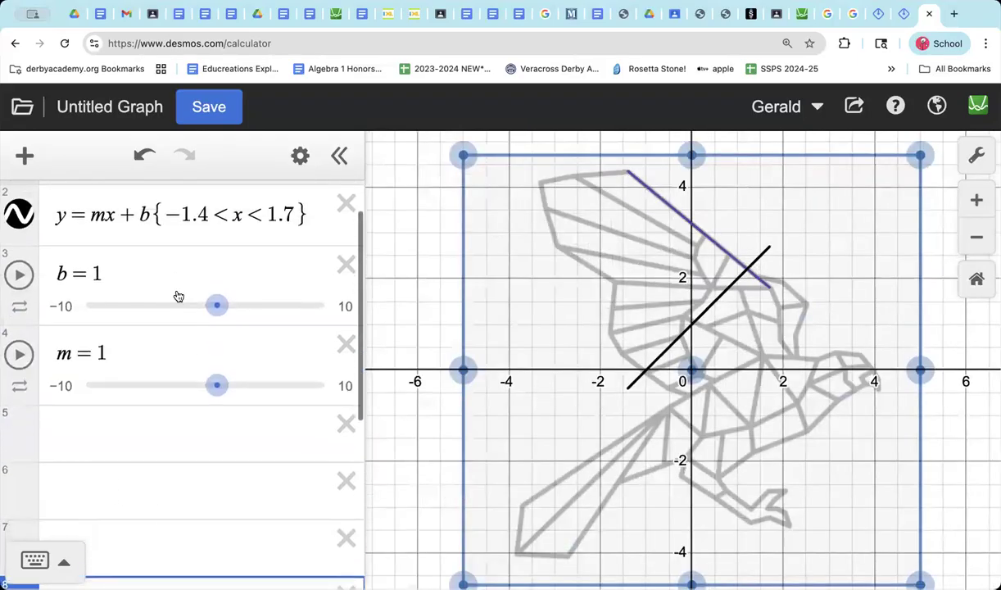
pyautogui.moveTo(217, 306); pyautogui.dragTo(241, 300)
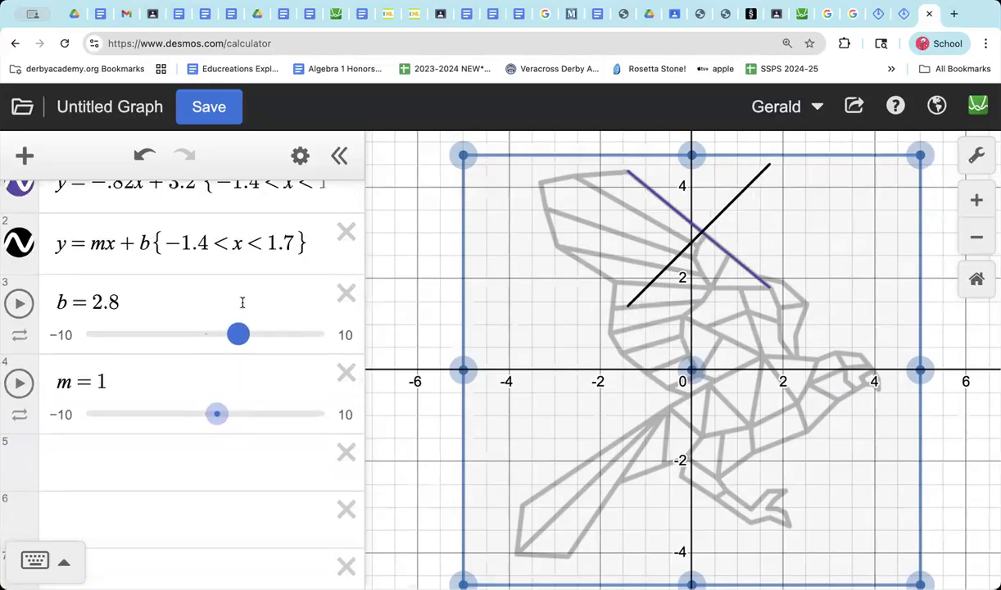
pyautogui.moveTo(216, 415); pyautogui.dragTo(178, 416)
pyautogui.moveTo(192, 413); pyautogui.dragTo(197, 413)
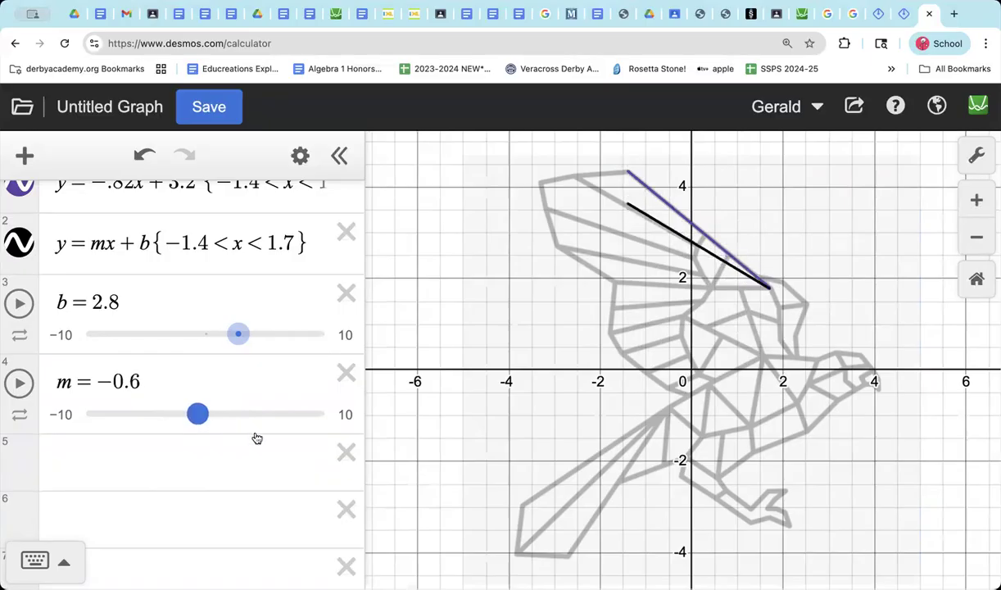
# Step: Hide the graph of the first line, y = -.82x + 3.2, leaving the second line on display
pyautogui.click(292, 245)
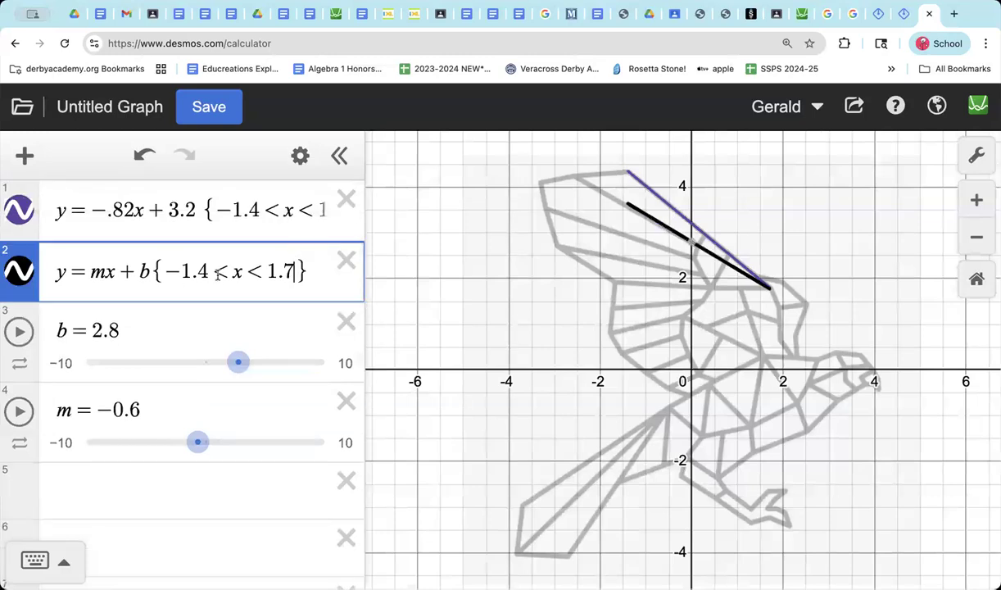
pyautogui.click(16, 212)
pyautogui.click(16, 212)
pyautogui.click(16, 211)
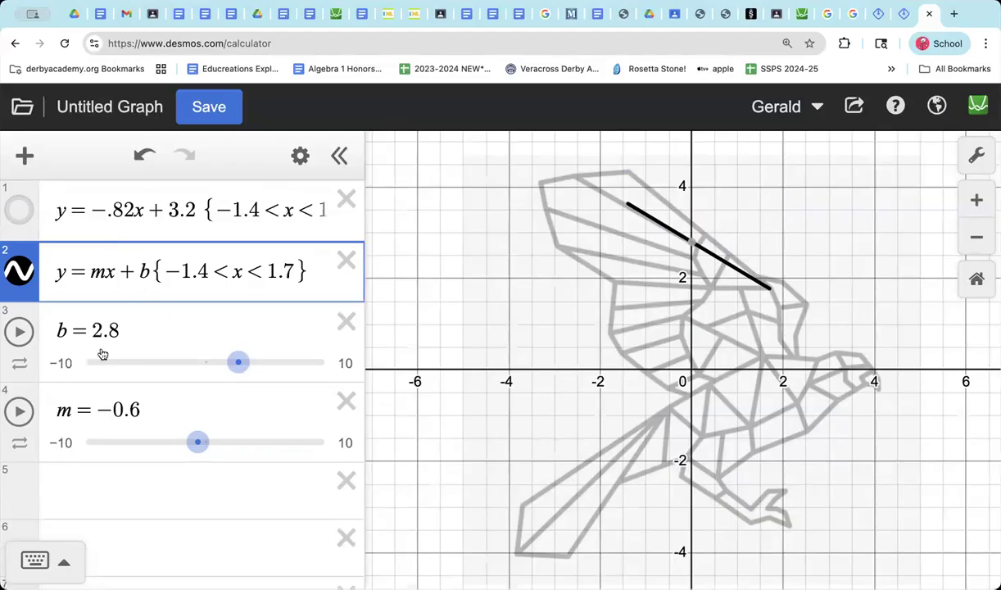
# Step: Set the lower bound of the second line's domain restriction to -2.4
pyautogui.click(188, 270)
pyautogui.press('BackSpace')
pyautogui.write('2')
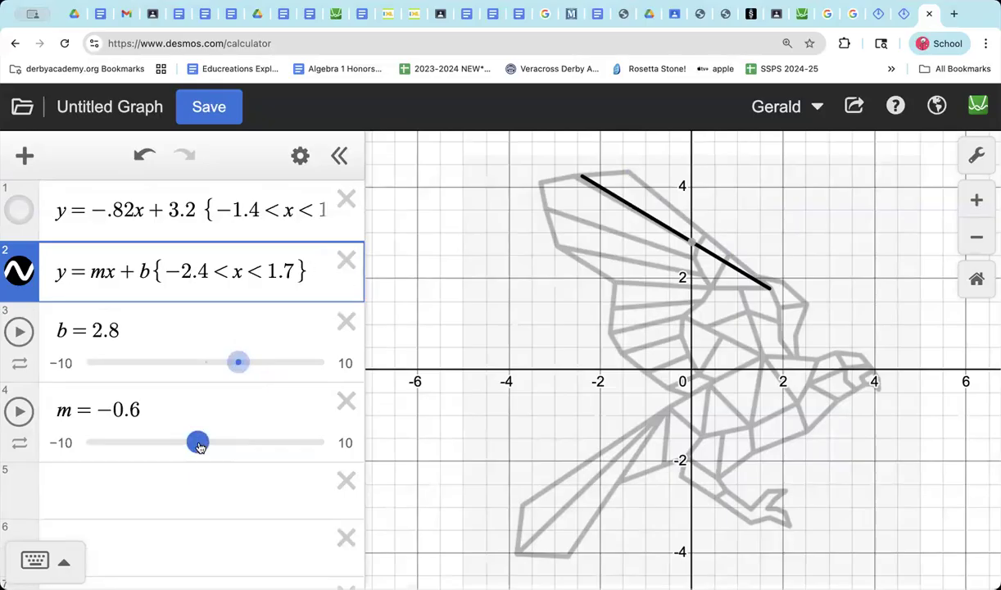
pyautogui.moveTo(197, 442); pyautogui.dragTo(197, 442)
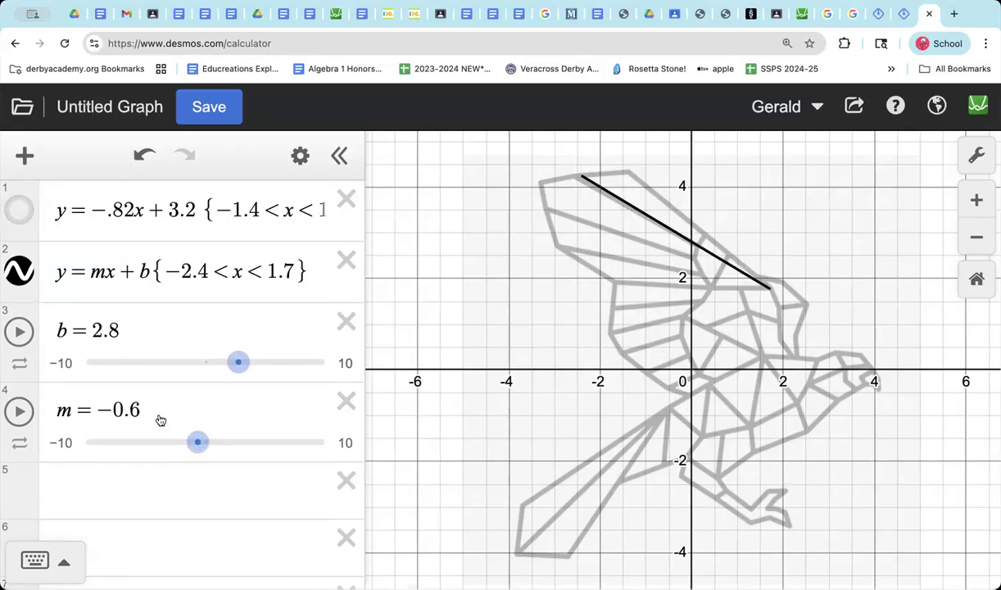
# Step: Replace the slope variable m in the second equation with the number -0.6
pyautogui.click(105, 271)
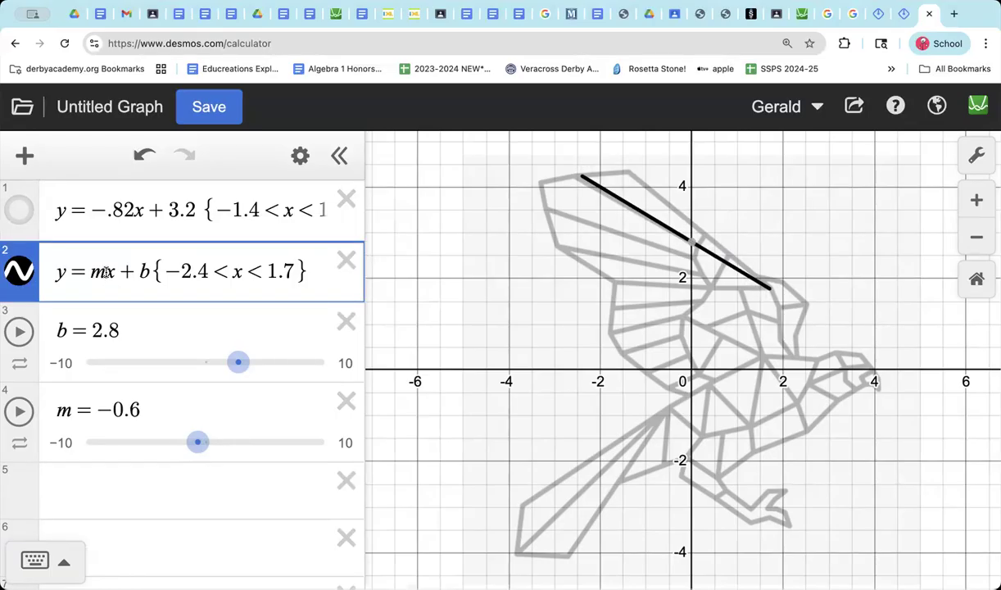
pyautogui.press('BackSpace')
pyautogui.write('-')
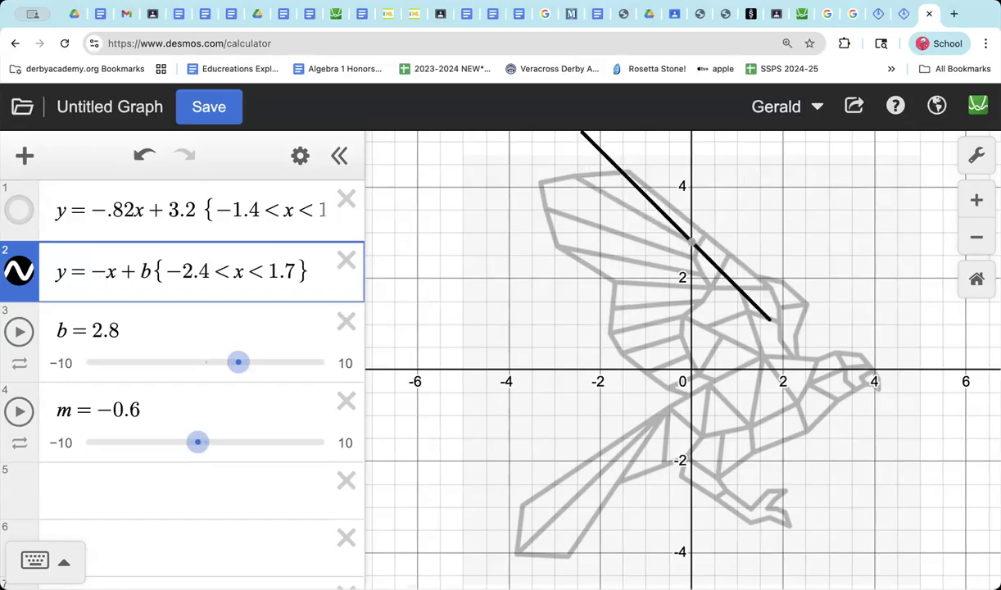
pyautogui.write('0.')
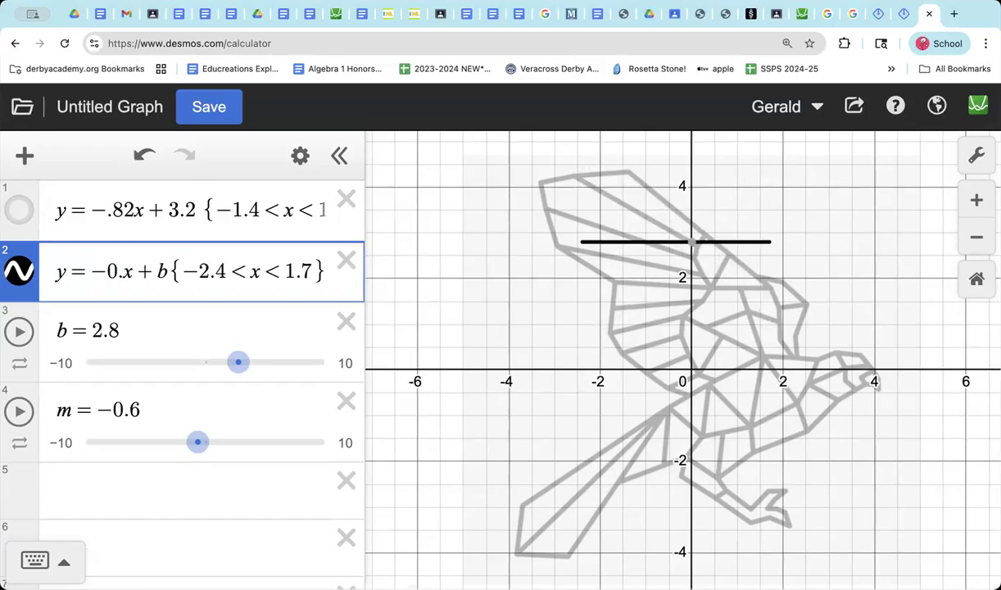
pyautogui.write('6')
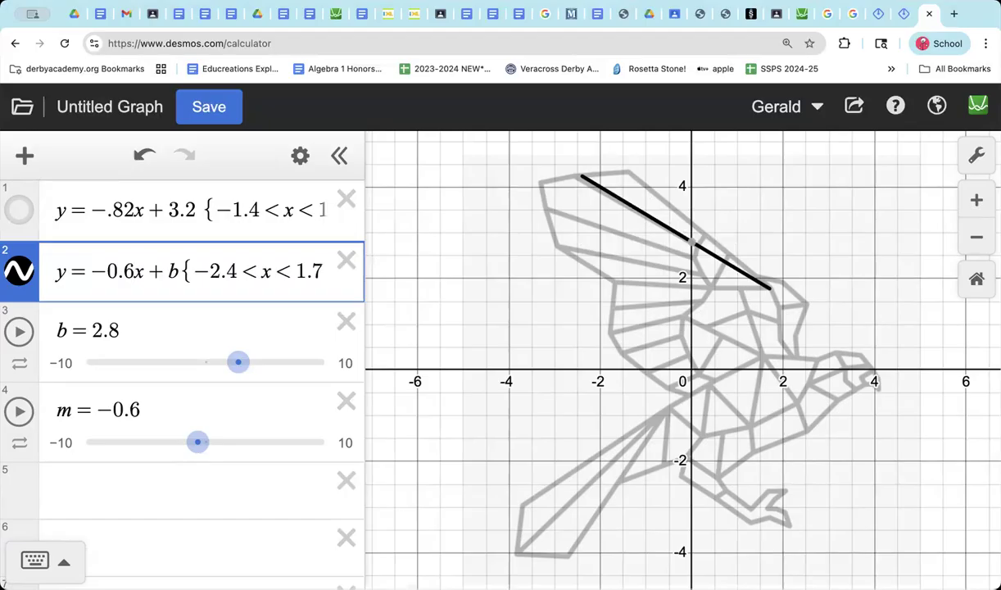
# Step: Fine-tune the second line's slope against the wing by trying -0.5 and -0.7, and settle on -0.55
pyautogui.press('BackSpace')
pyautogui.press('BackSpace')
pyautogui.write('.')
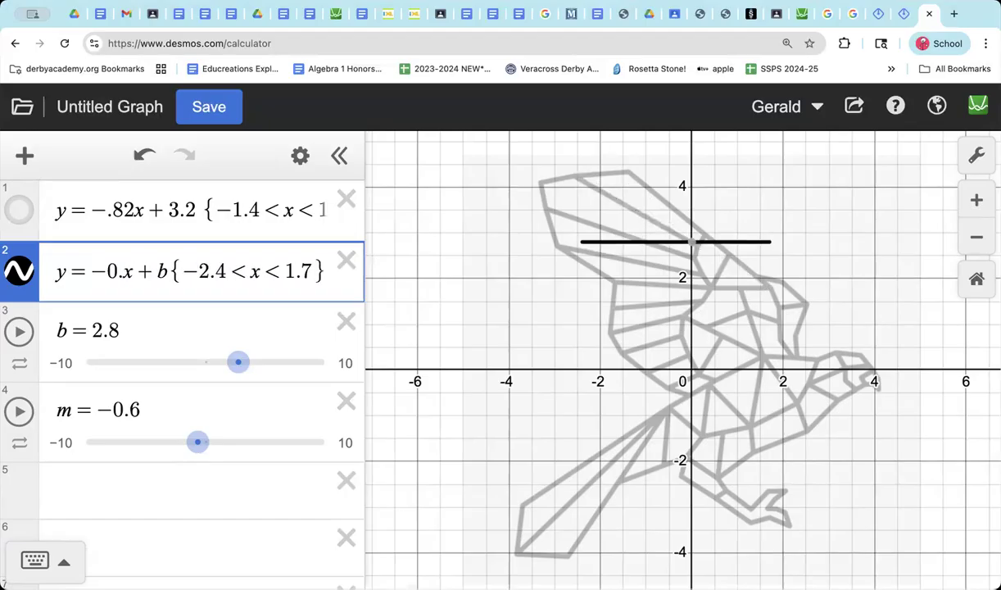
pyautogui.write('5')
pyautogui.press('BackSpace')
pyautogui.press('BackSpace')
pyautogui.write('.7')
pyautogui.press('BackSpace')
pyautogui.press('BackSpace')
pyautogui.write('.5')
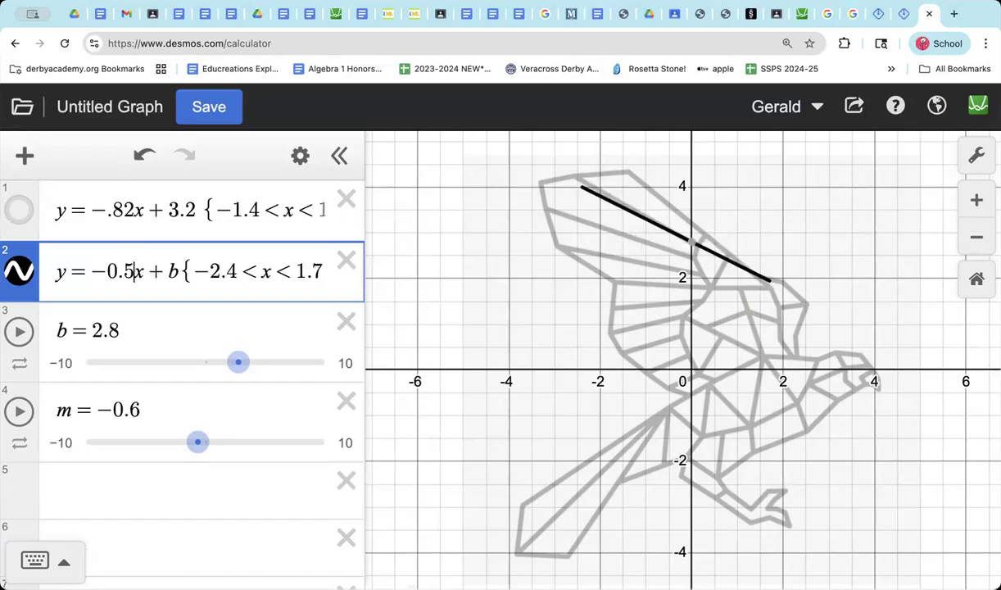
pyautogui.write('5')
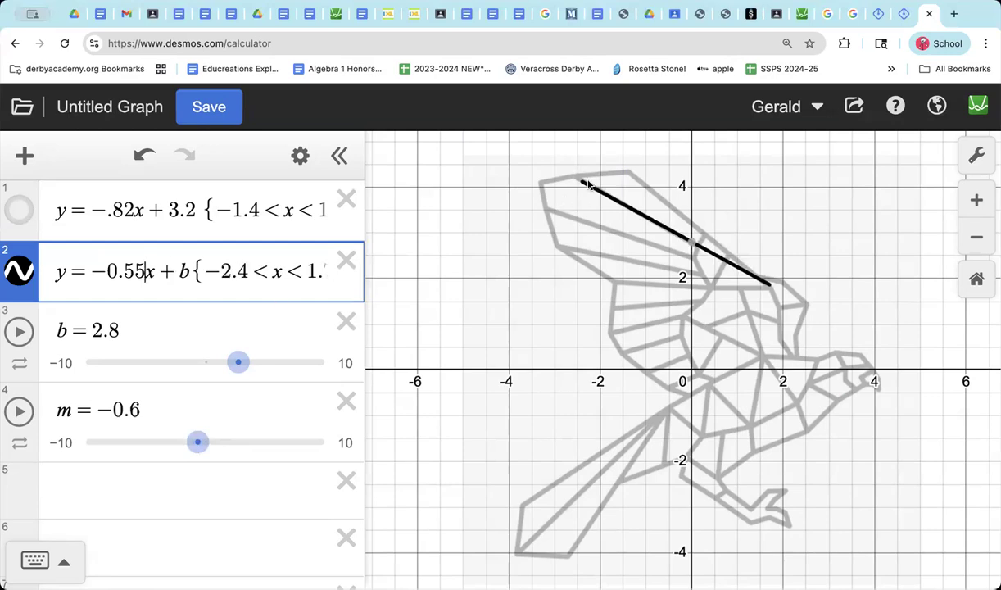
# Step: Extend the second line to the wing's outer edge by setting its lower domain bound to -2.6
pyautogui.click(244, 271)
pyautogui.press('BackSpace')
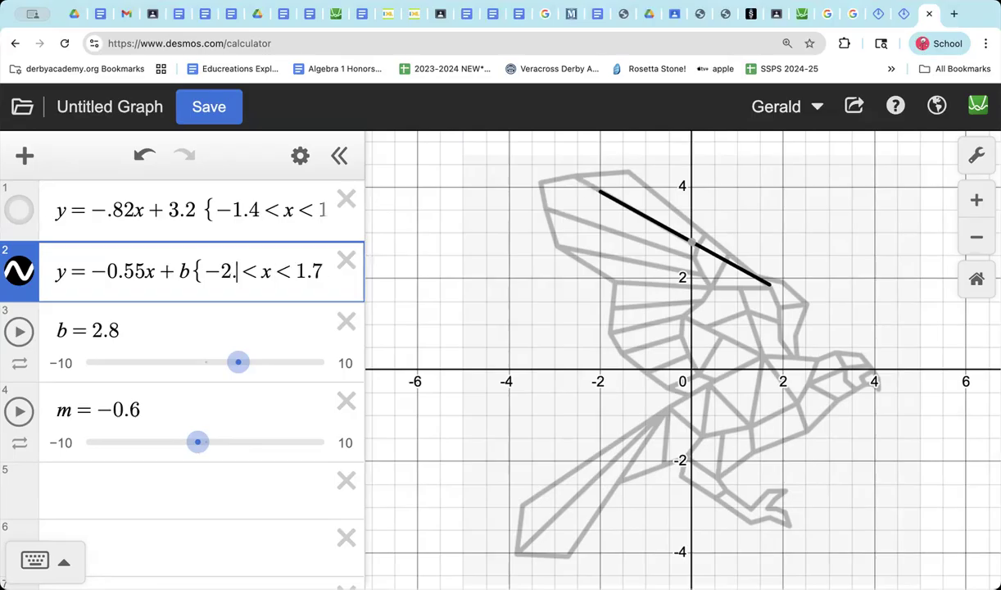
pyautogui.write('6')
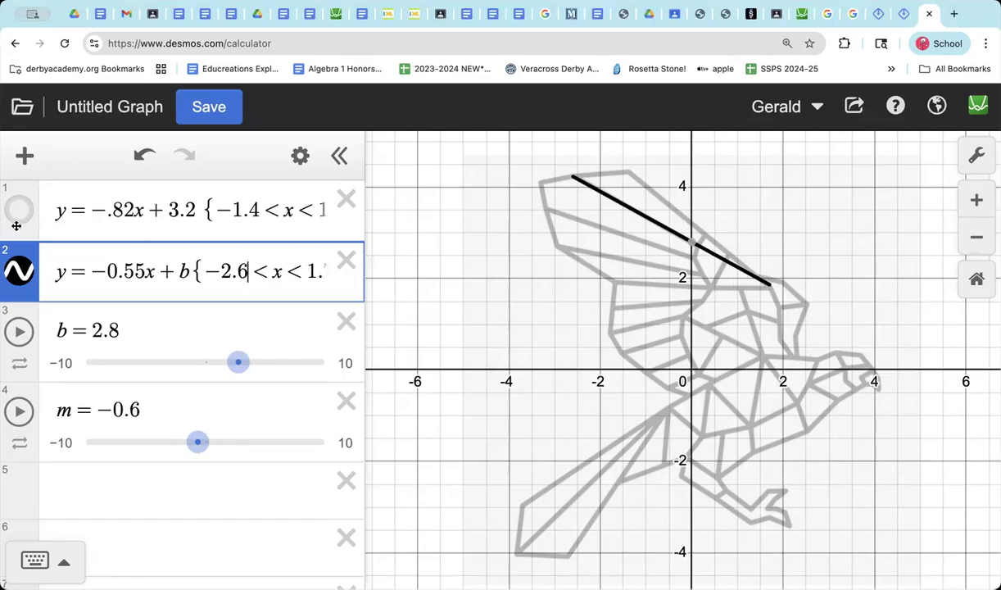
# Step: Toggle the second line's visibility repeatedly to compare it with the wing line in the image beneath
pyautogui.click(19, 275)
pyautogui.click(19, 275)
pyautogui.click(18, 275)
pyautogui.click(19, 275)
pyautogui.click(18, 276)
pyautogui.click(19, 277)
pyautogui.click(19, 276)
pyautogui.click(19, 277)
pyautogui.click(18, 277)
pyautogui.click(19, 277)
pyautogui.click(19, 277)
pyautogui.click(19, 277)
# Step: Shorten the second line by setting the upper bound of its domain restriction to .1
pyautogui.press('Right')
pyautogui.press('Right')
pyautogui.press('Right')
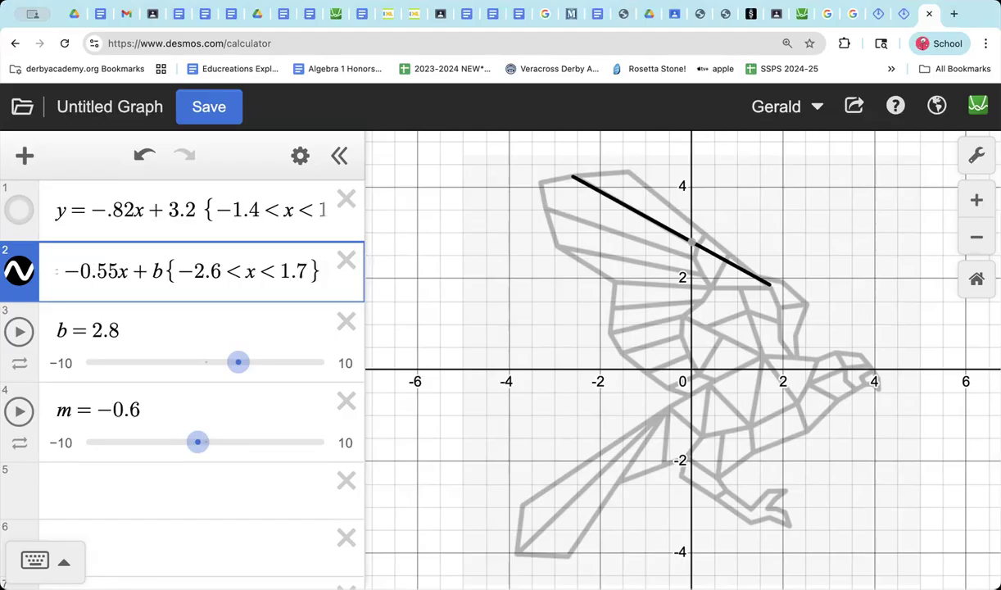
pyautogui.press('BackSpace')
pyautogui.press('BackSpace')
pyautogui.press('BackSpace')
pyautogui.write('.1')
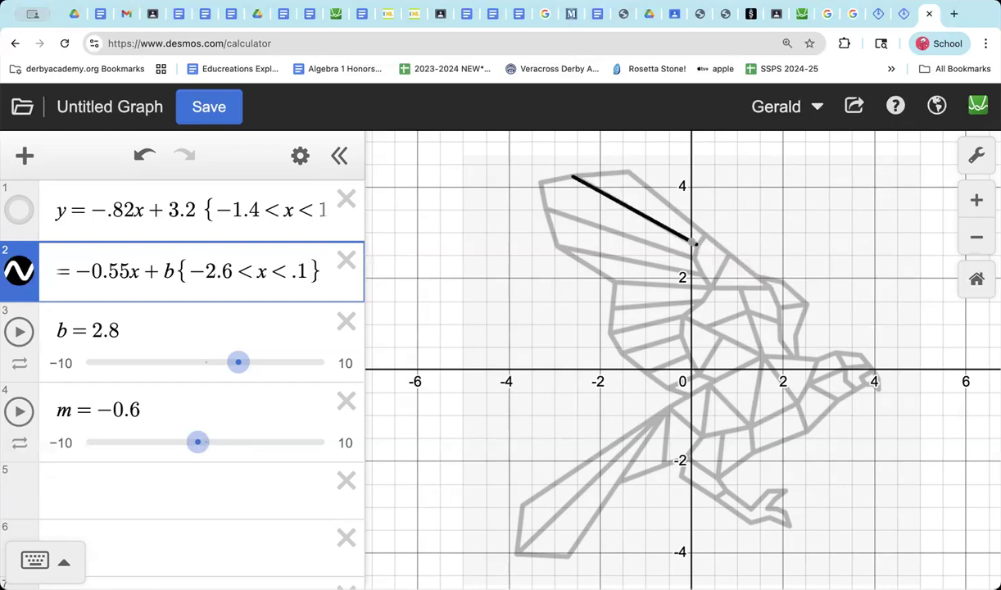
# Step: Check the second line's inner end up close, and replace the intercept variable b in its equation with 2.8
pyautogui.scroll(5, 759, 178)
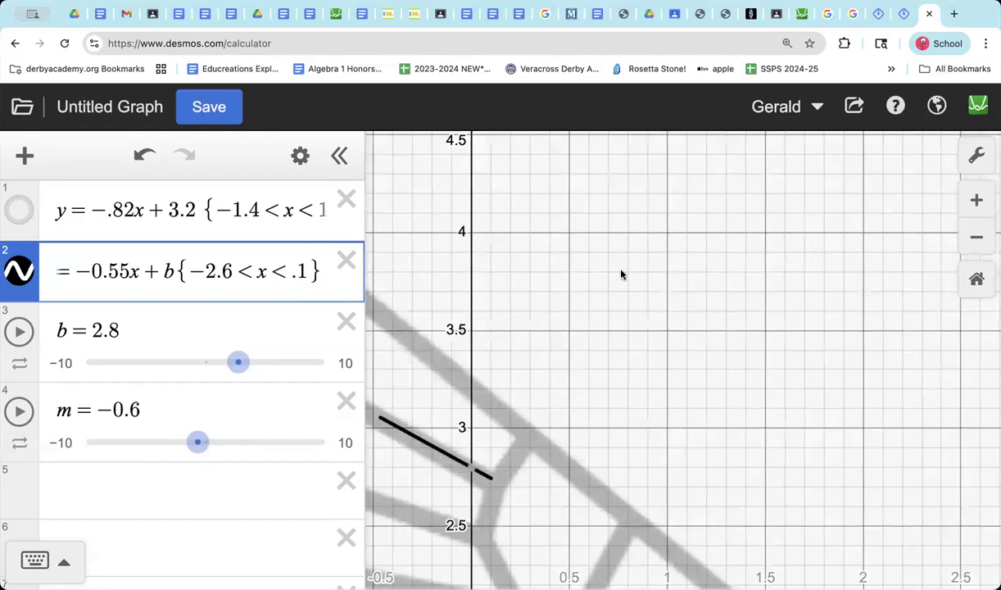
pyautogui.scroll(-5, 622, 276)
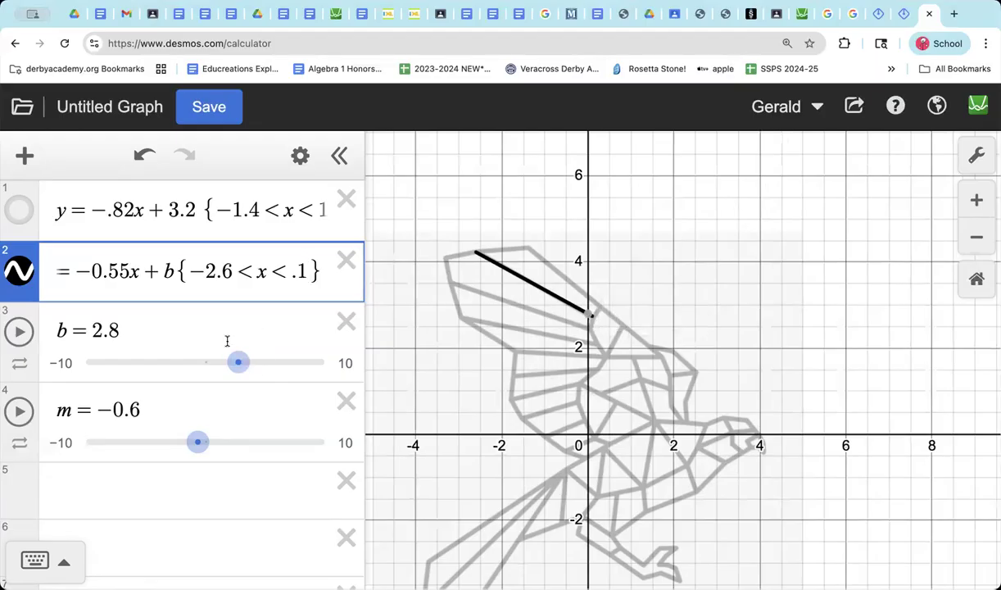
pyautogui.scroll(-5, 731, 214)
pyautogui.scroll(3, 730, 212)
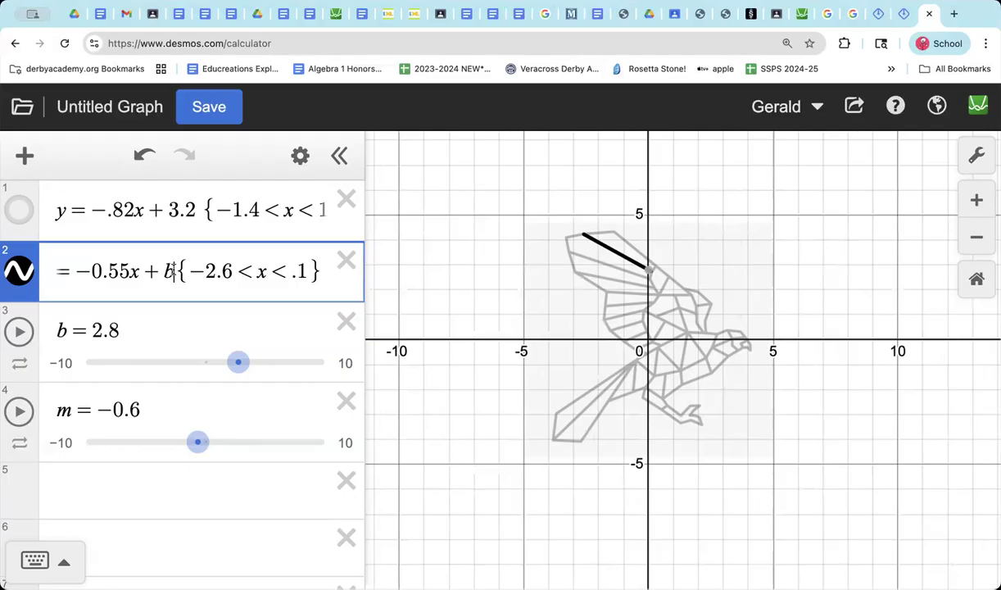
pyautogui.click(173, 271)
pyautogui.press('BackSpace')
pyautogui.write('2.')
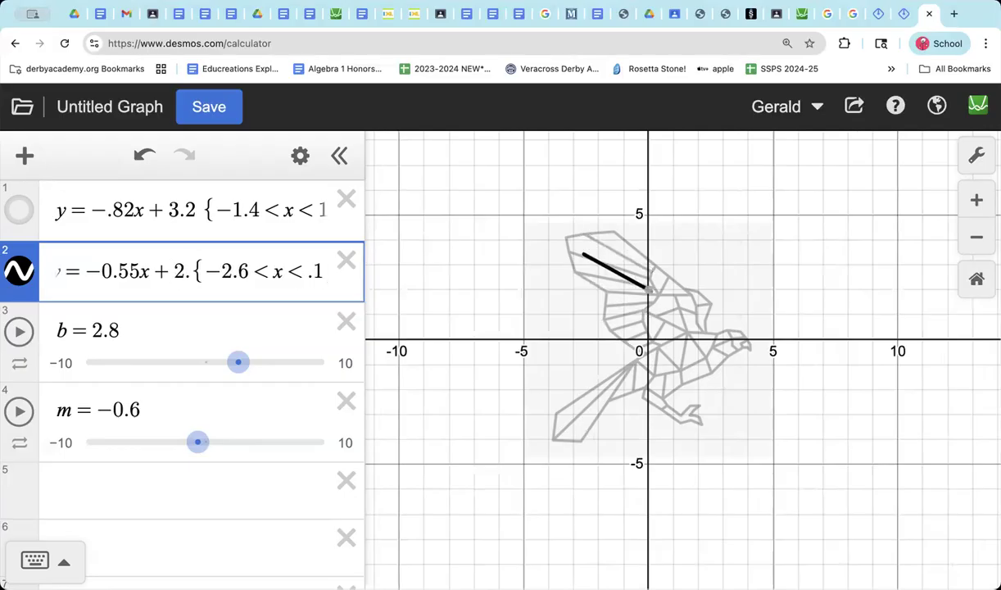
pyautogui.write('8')
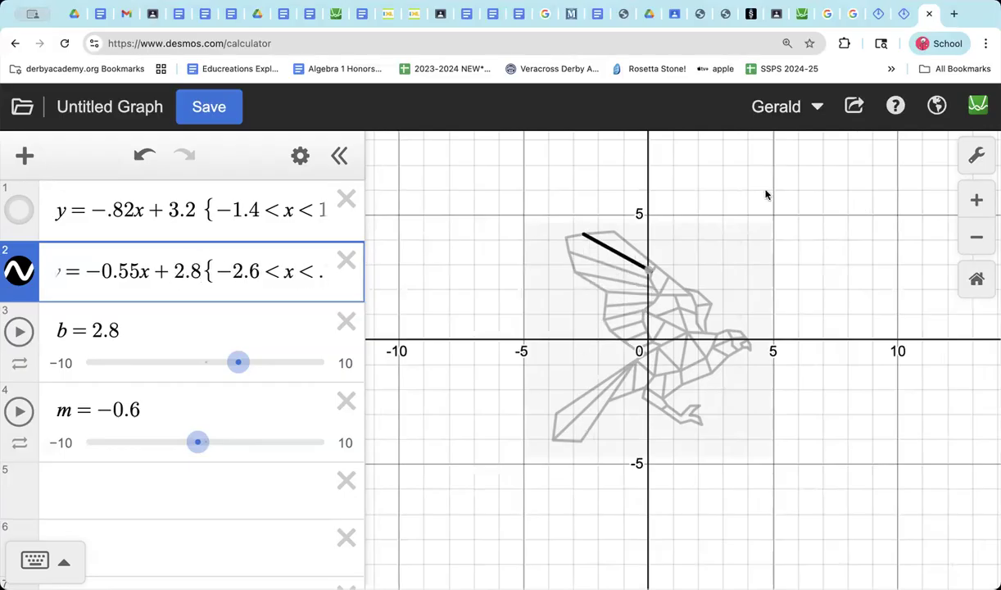